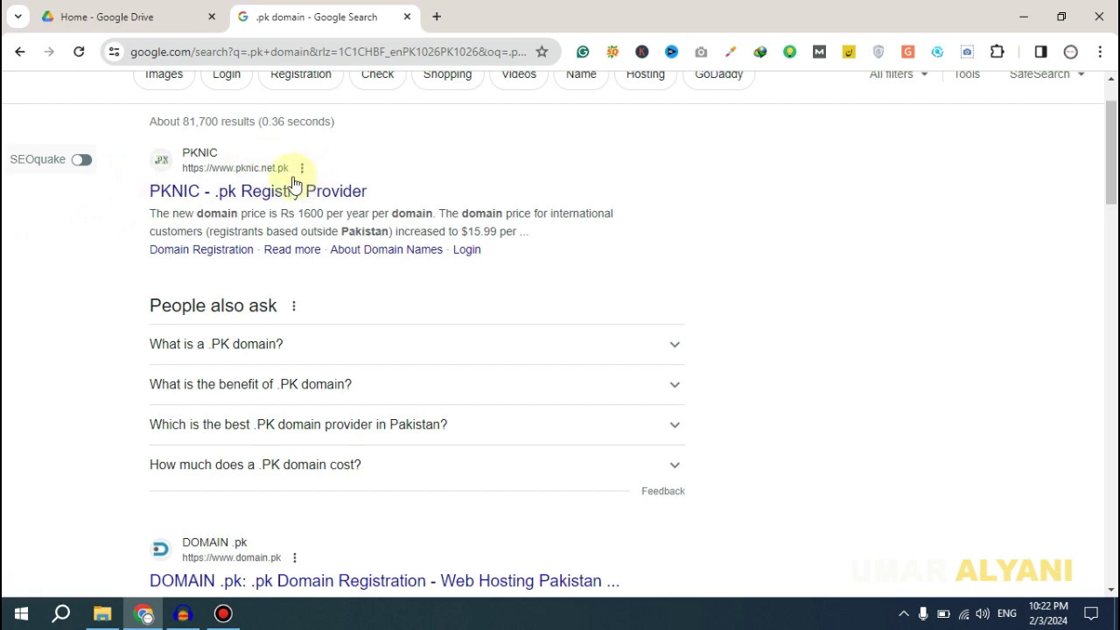
Review the Google search results for .pk domain registration providers, including the PKNIC registry listing.
scroll(394, 239, "down", 3)
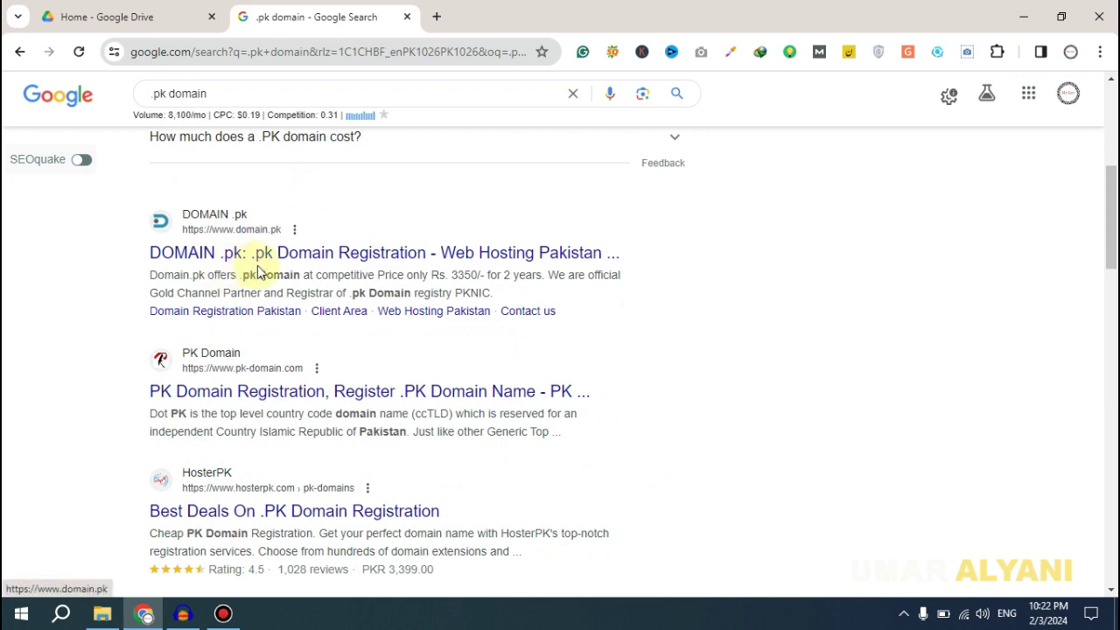
scroll(295, 292, "down", 1)
scroll(333, 289, "down", 2)
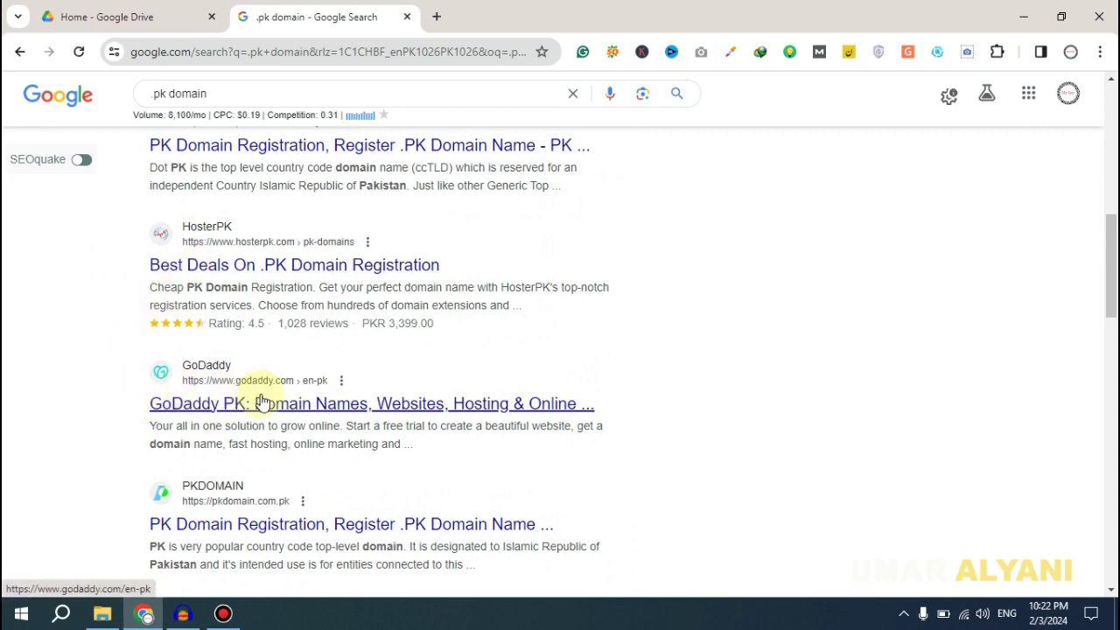
scroll(271, 394, "down", 4)
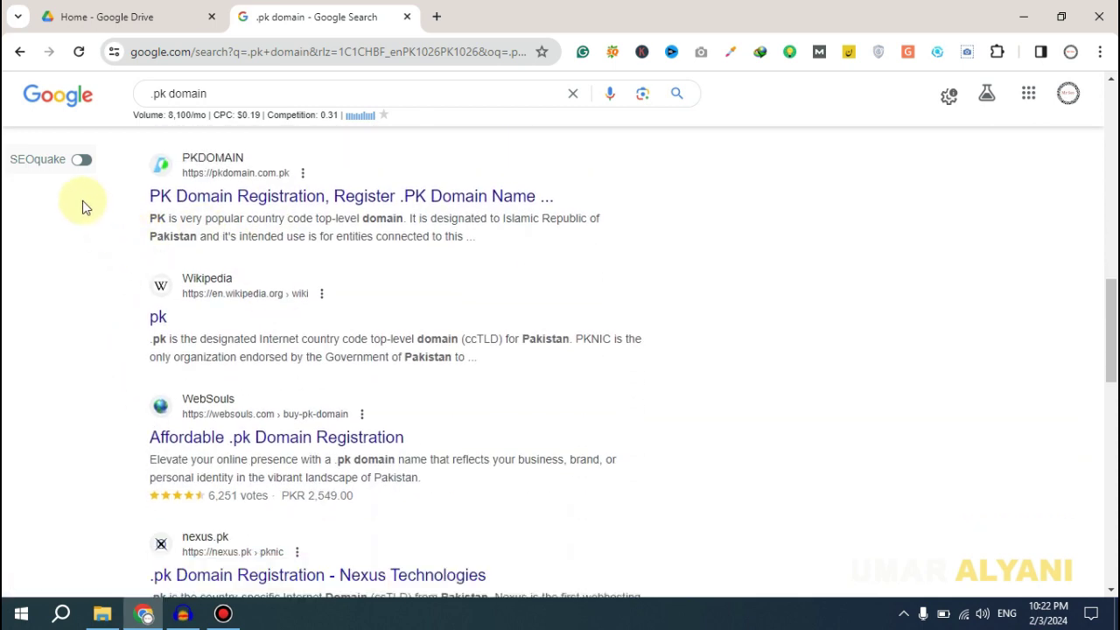
scroll(231, 204, "up", 2)
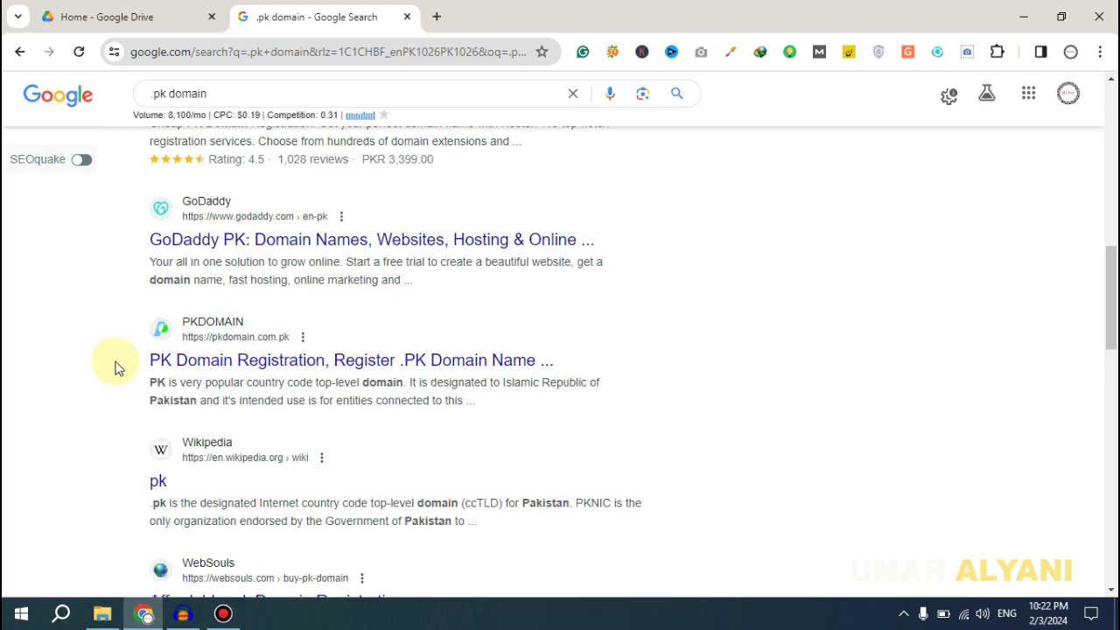
scroll(319, 344, "up", 8)
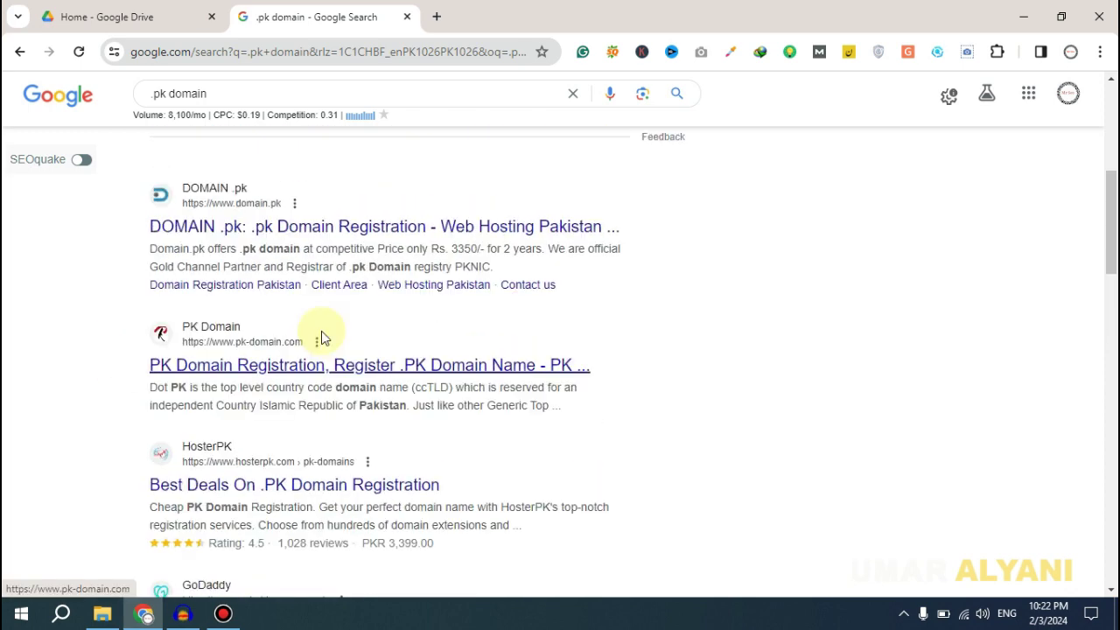
scroll(317, 348, "down", 1)
scroll(317, 348, "up", 3)
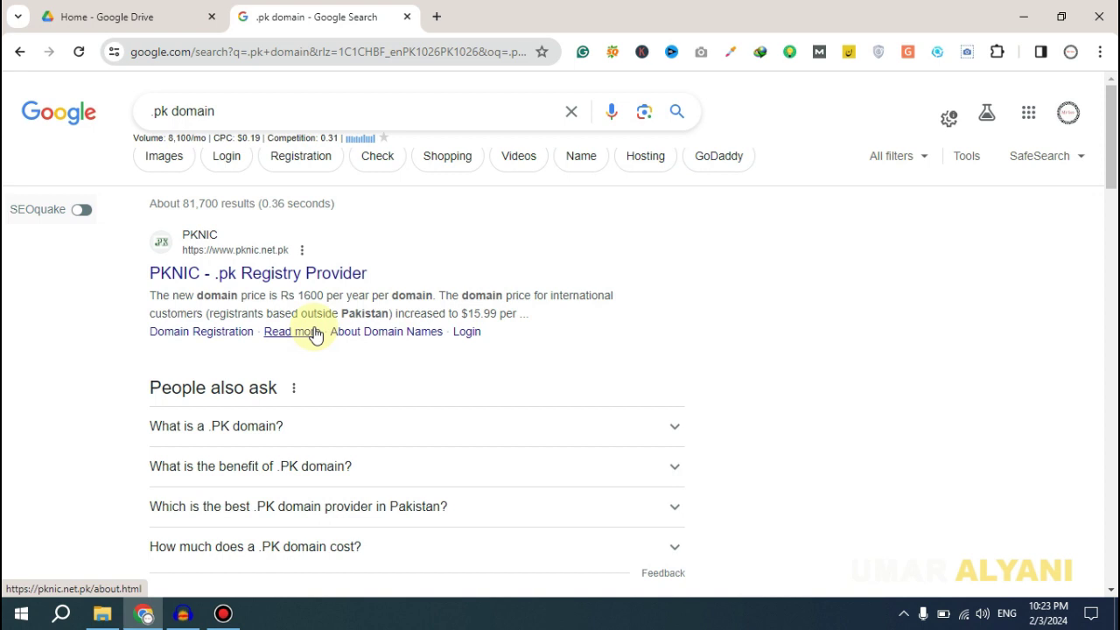
double_click(140, 273)
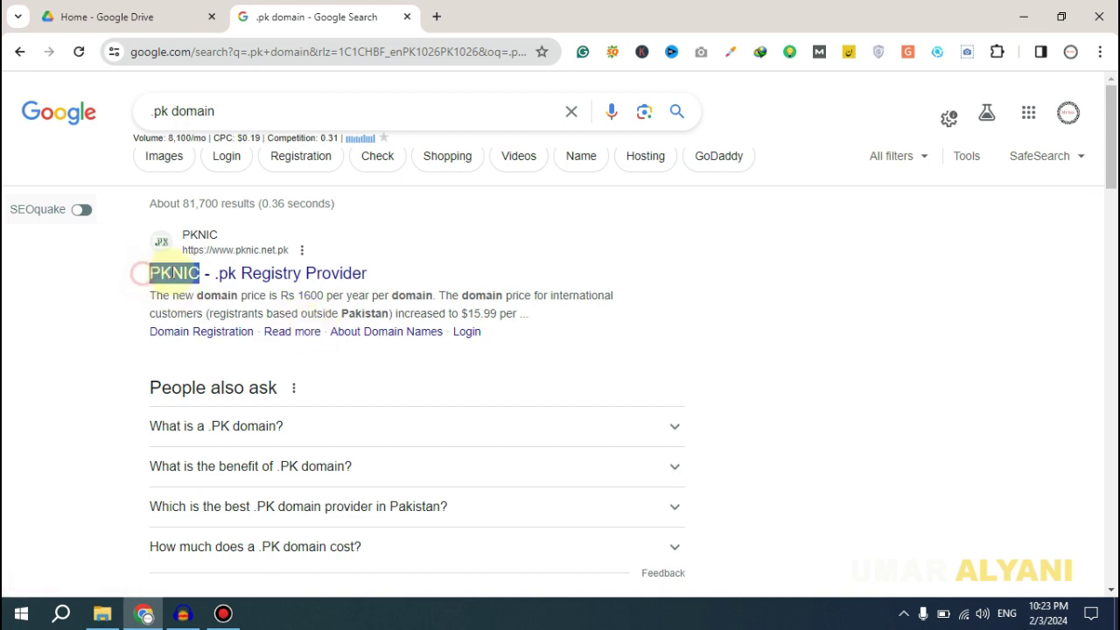
left_click(82, 313)
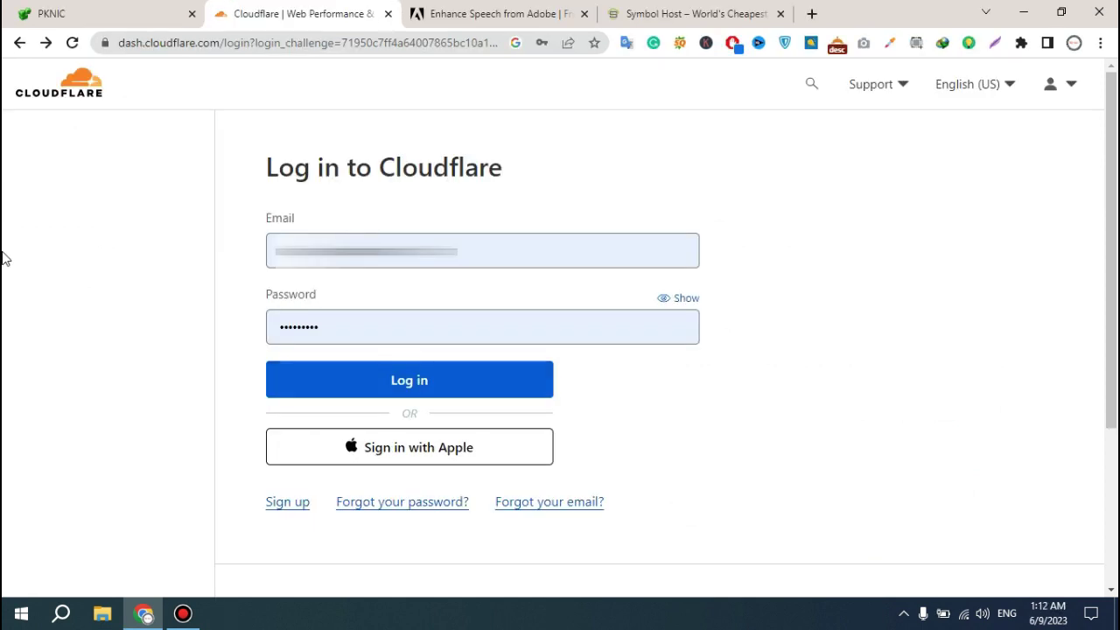
Log in to Cloudflare with the prefilled account credentials, ready to enter a site.
left_click(397, 382)
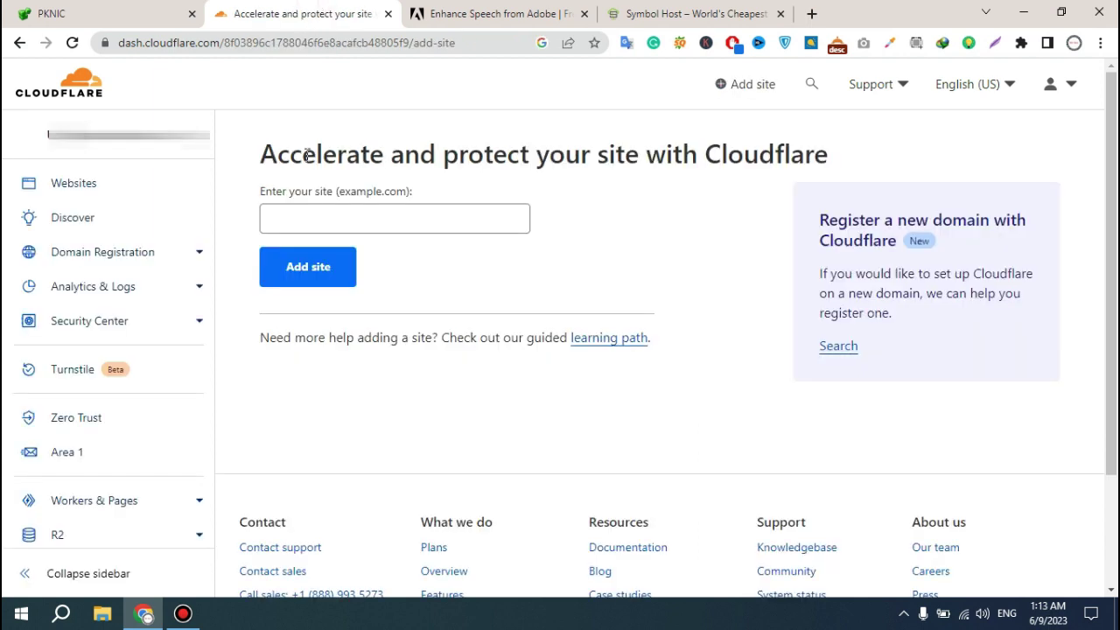
left_click(311, 205)
Switch to PKNIC, open the list of managed domains and copy the registered domain name locr.pk.
left_click(80, 10)
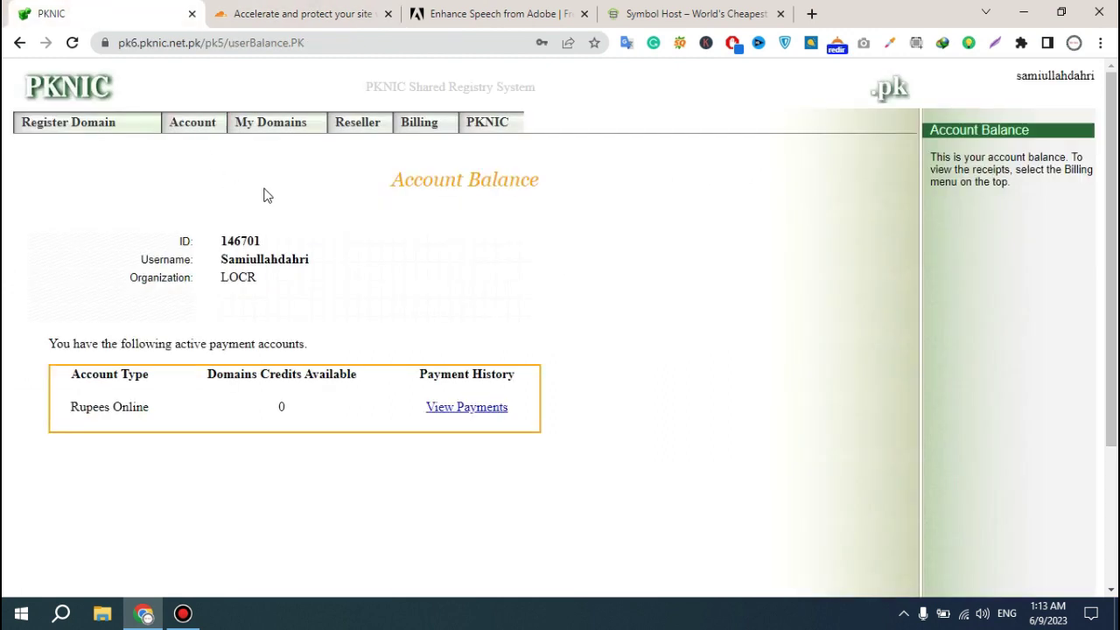
left_click(267, 127)
left_click(273, 149)
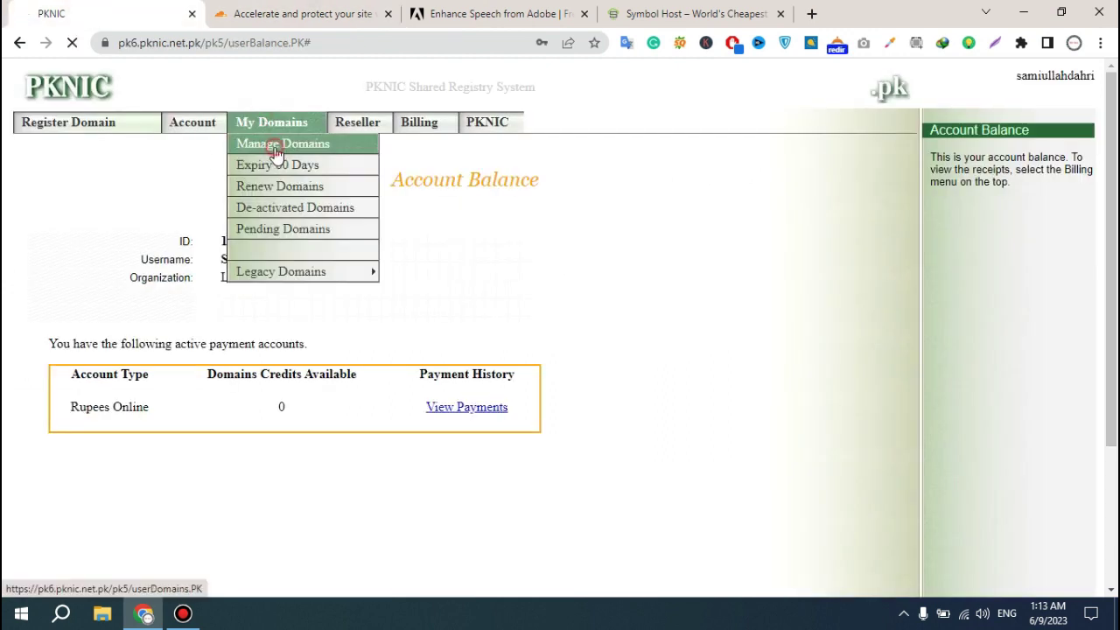
left_click_drag(165, 327, 92, 329)
key("ctrl+c")
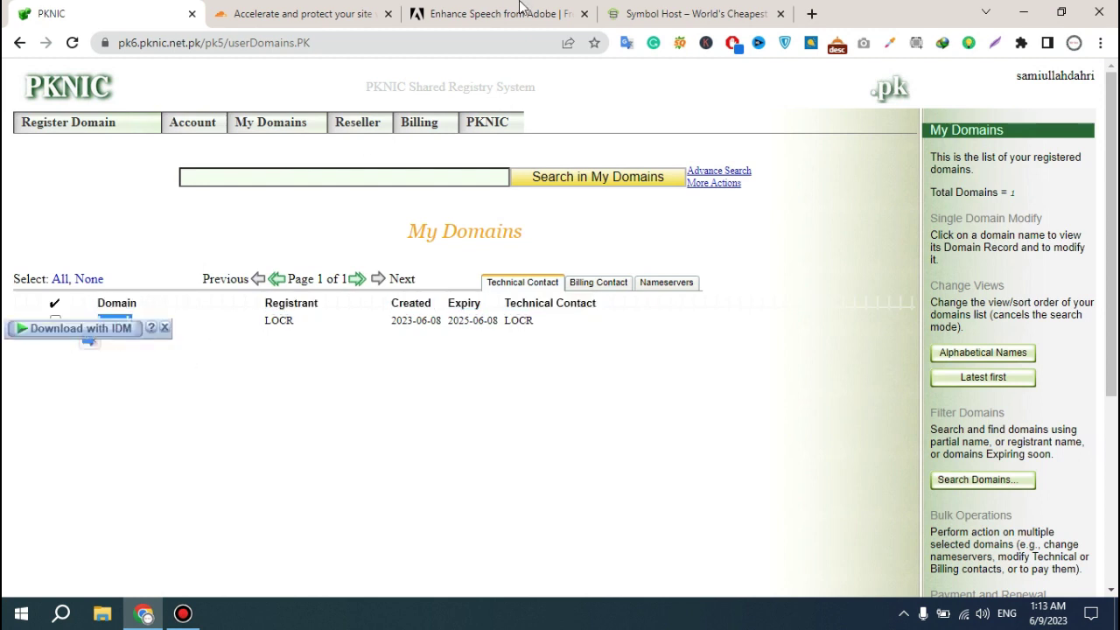
Switch back to Cloudflare and add locr.pk as a new site.
left_click(302, 13)
left_click(319, 214)
key("ctrl+v")
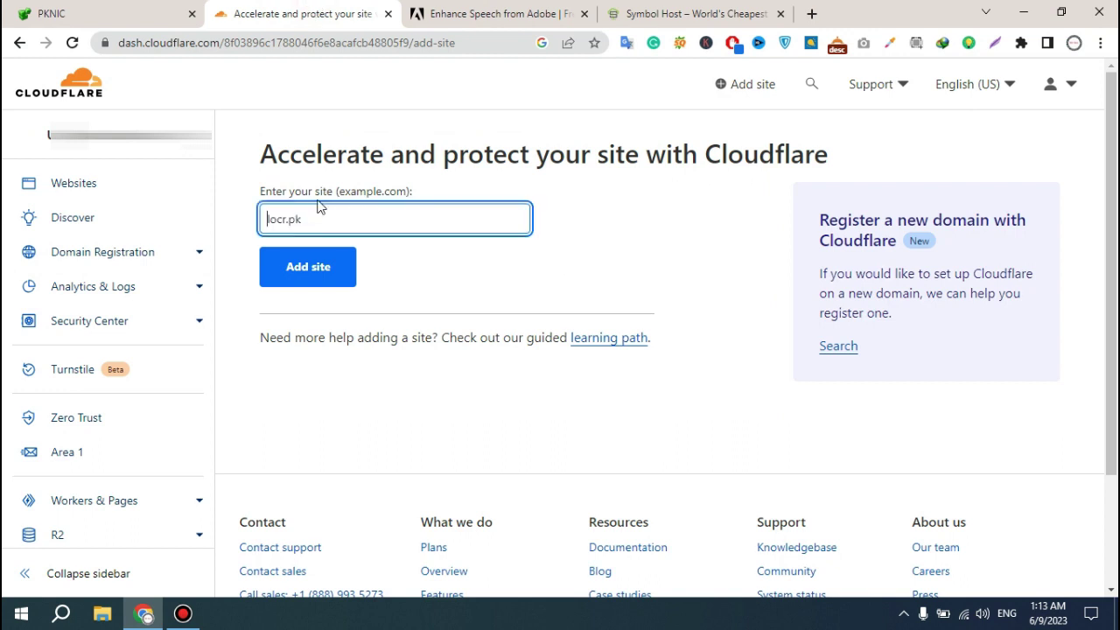
left_click(326, 280)
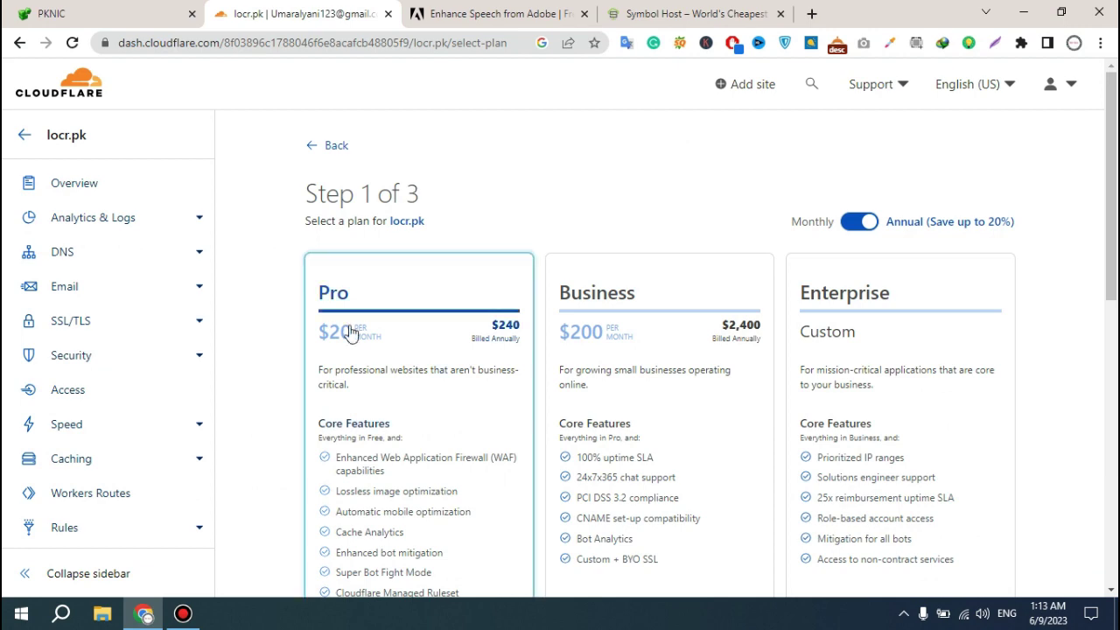
Choose the Free plan for locr.pk and continue to the DNS records review.
scroll(365, 335, "down", 7)
left_click(418, 235)
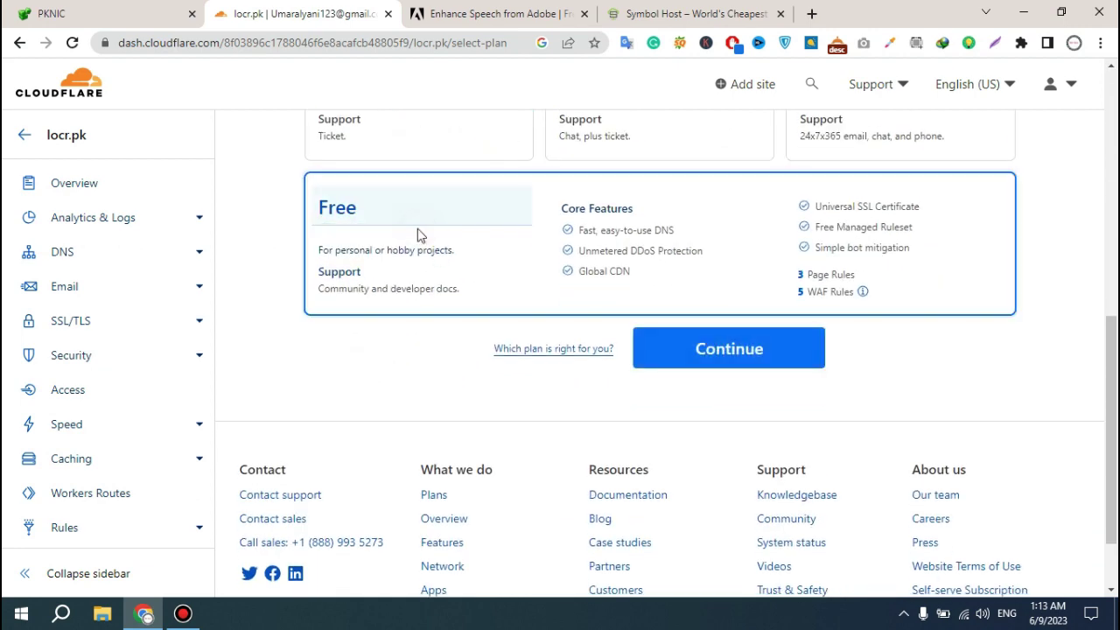
left_click(723, 354)
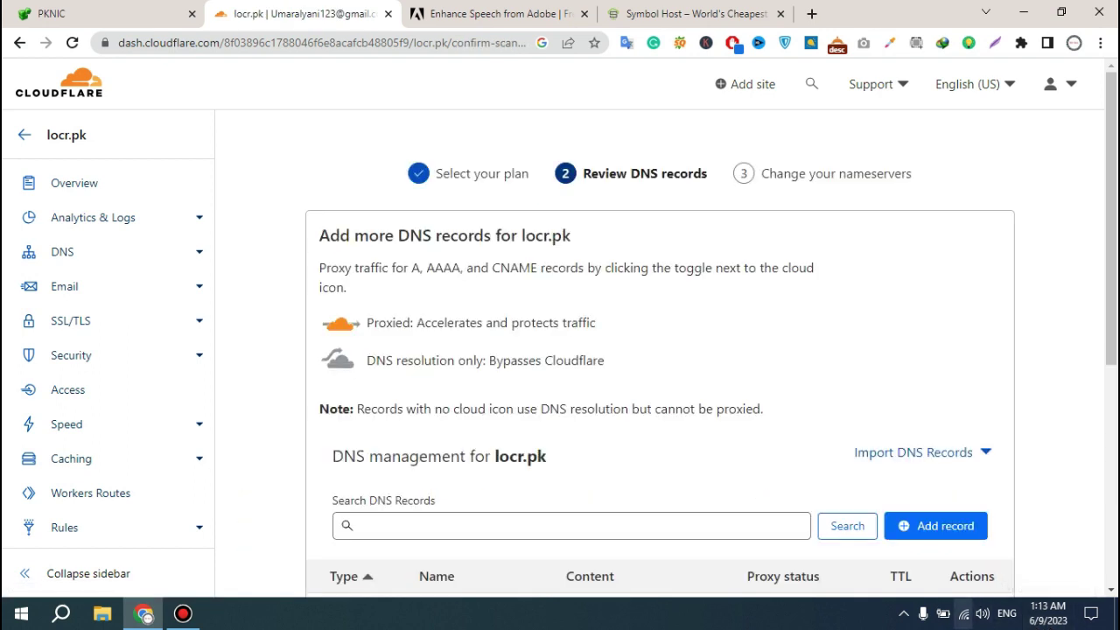
Add and save a proxied CNAME record for locr.pk with the name www and the target @.
scroll(663, 335, "down", 1)
scroll(663, 334, "down", 3)
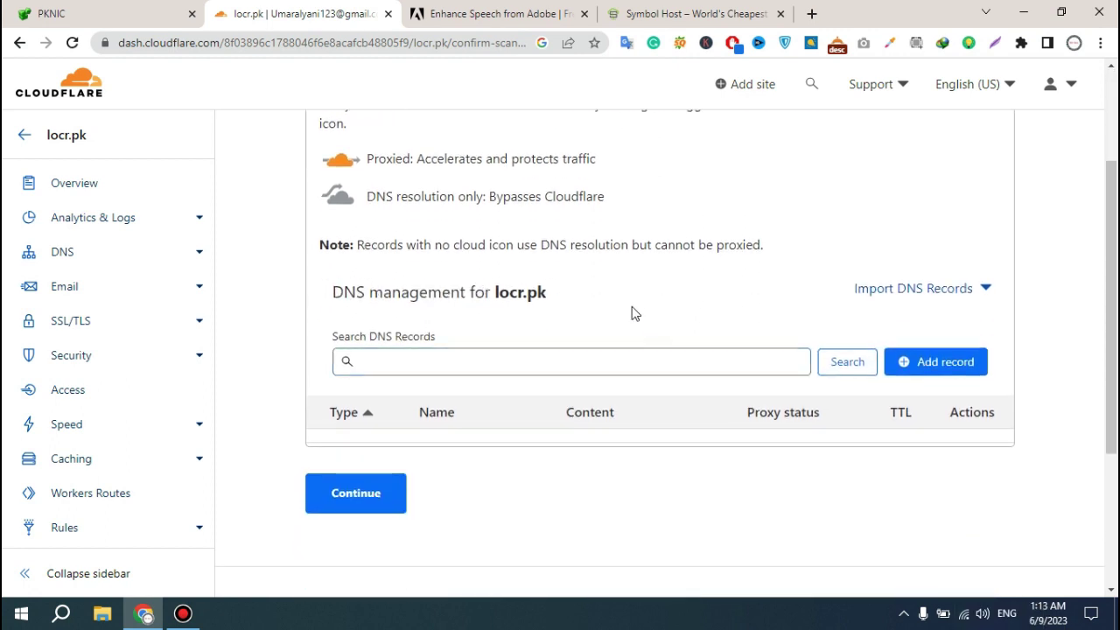
scroll(783, 393, "down", 1)
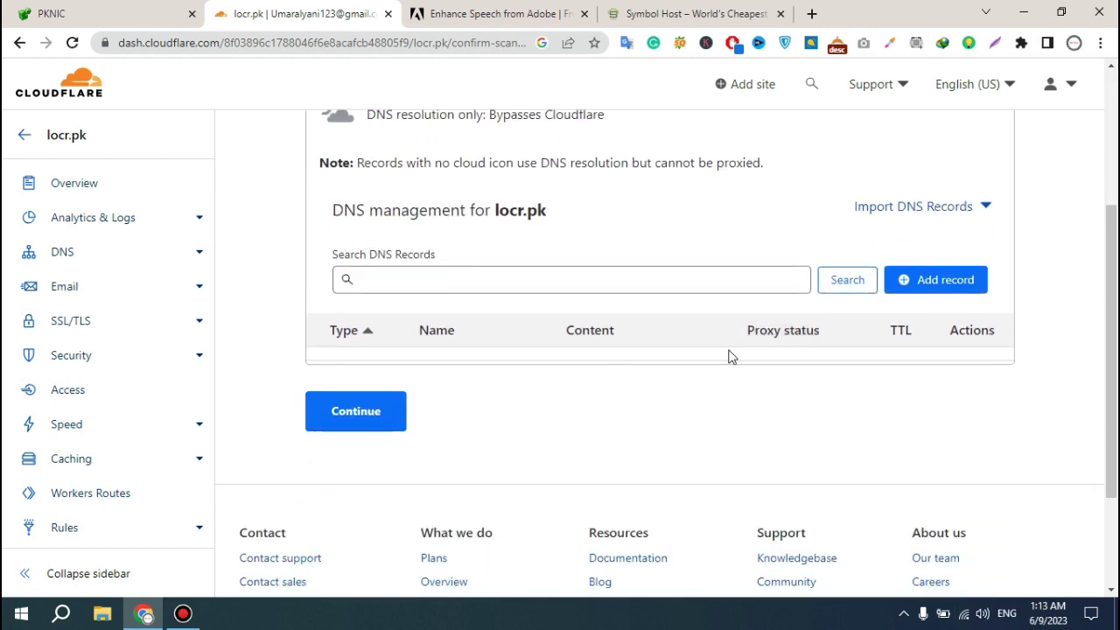
scroll(682, 374, "up", 1)
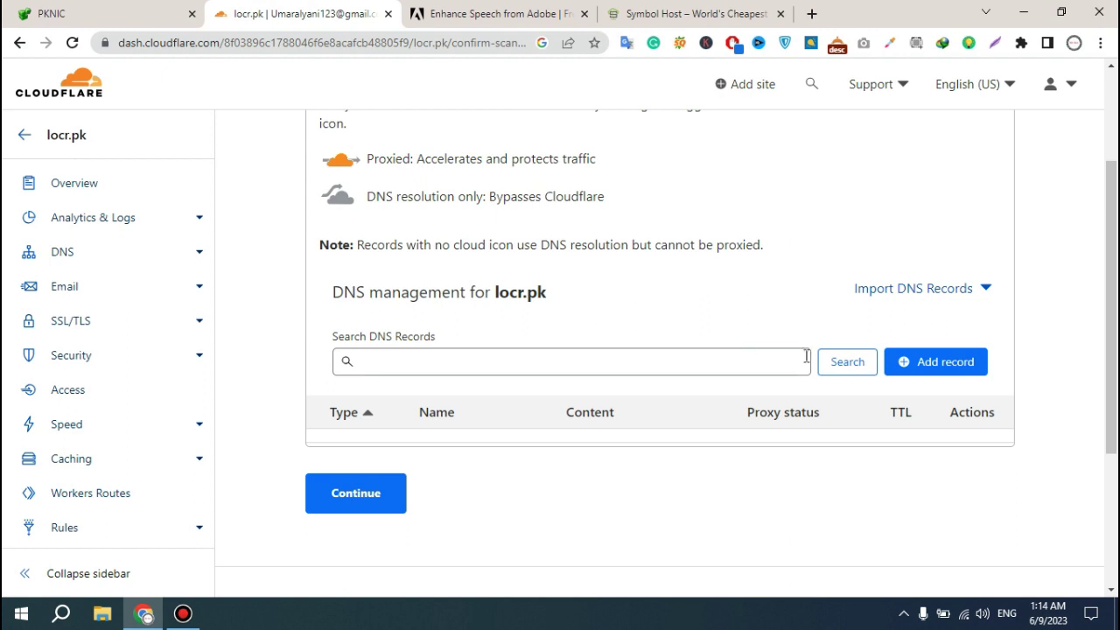
left_click(919, 364)
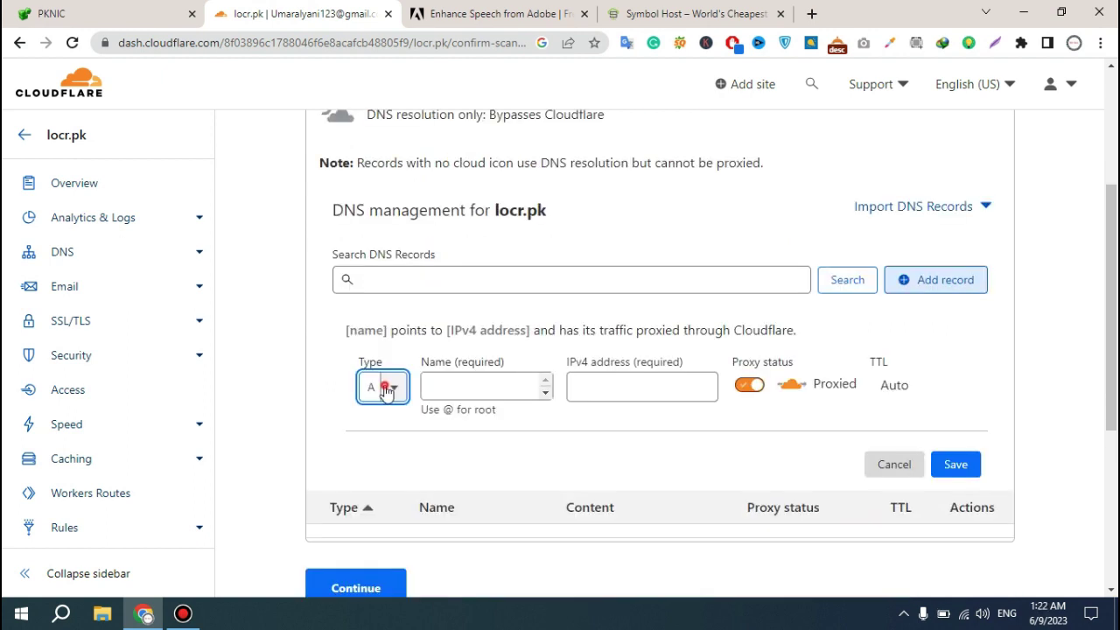
left_click(387, 387)
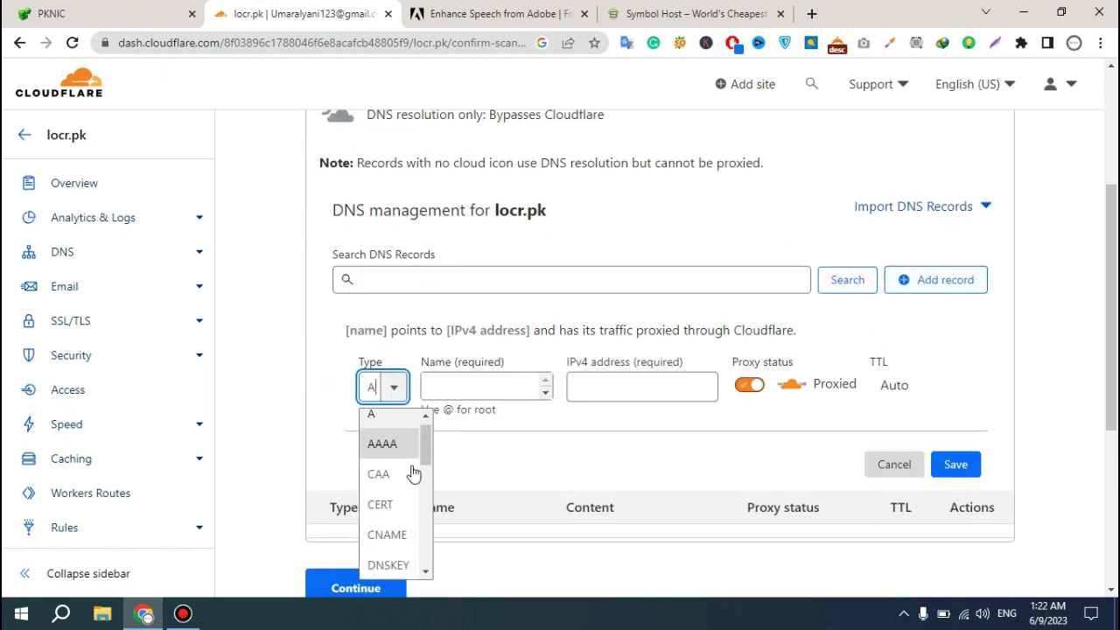
left_click(387, 534)
left_click(455, 387)
type("www")
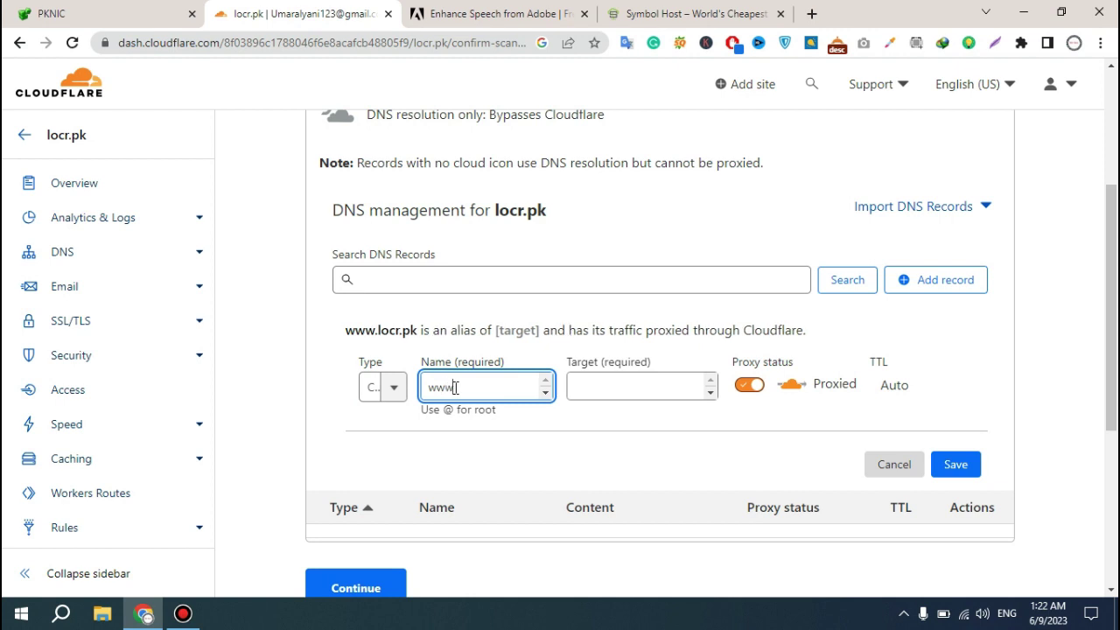
left_click(602, 388)
type("@")
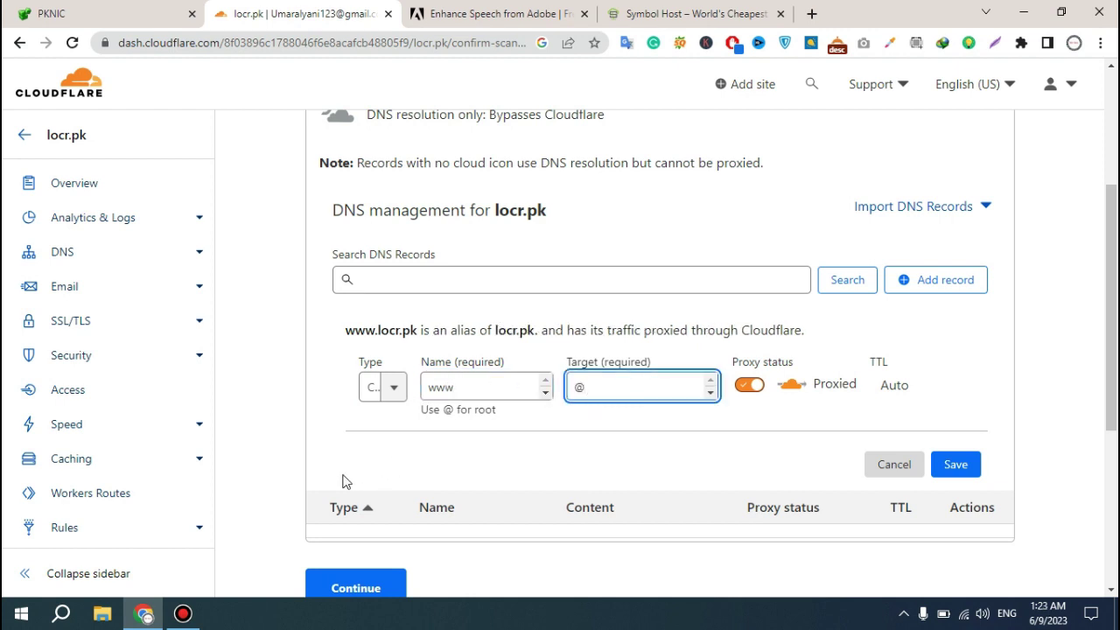
left_click(758, 393)
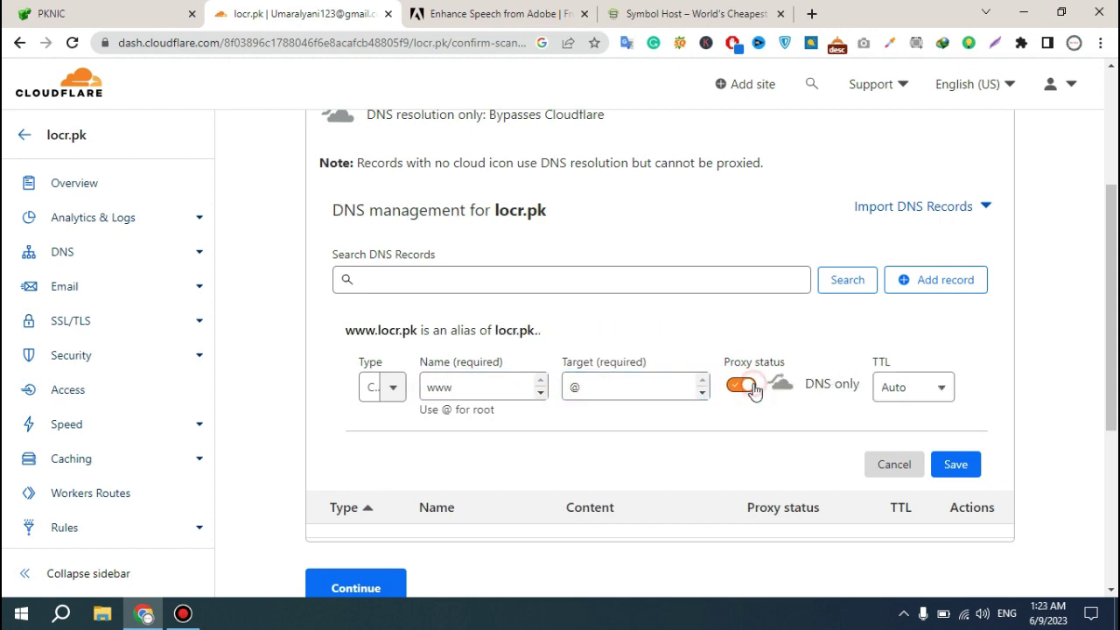
left_click(754, 391)
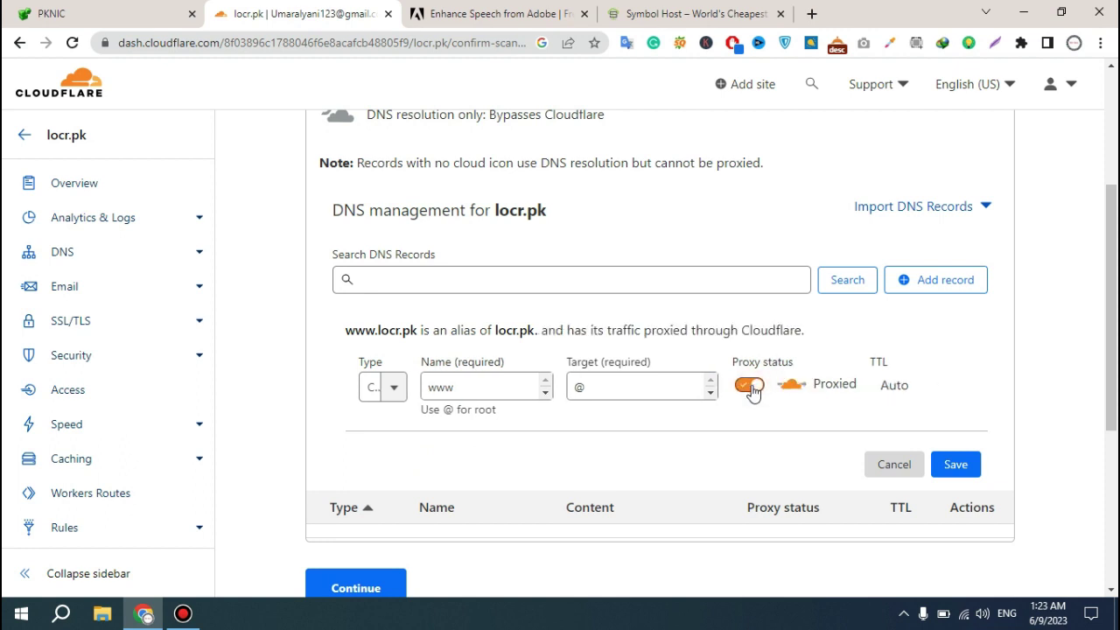
left_click(956, 457)
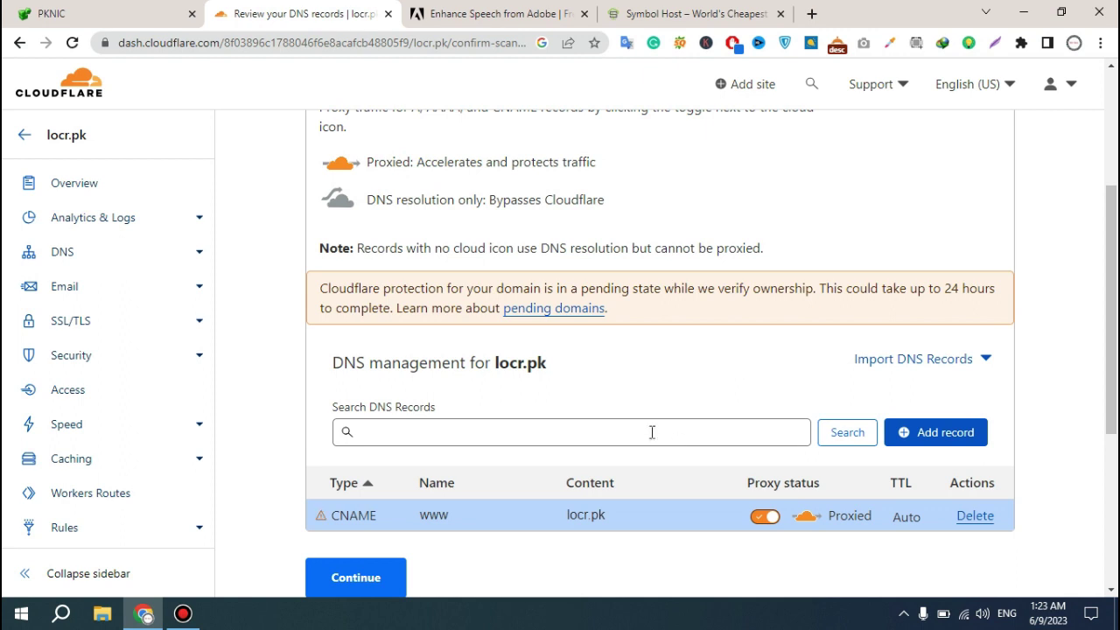
Add and save a proxied A record with the name @, pasting the copied server IP as its IPv4 address.
left_click(925, 440)
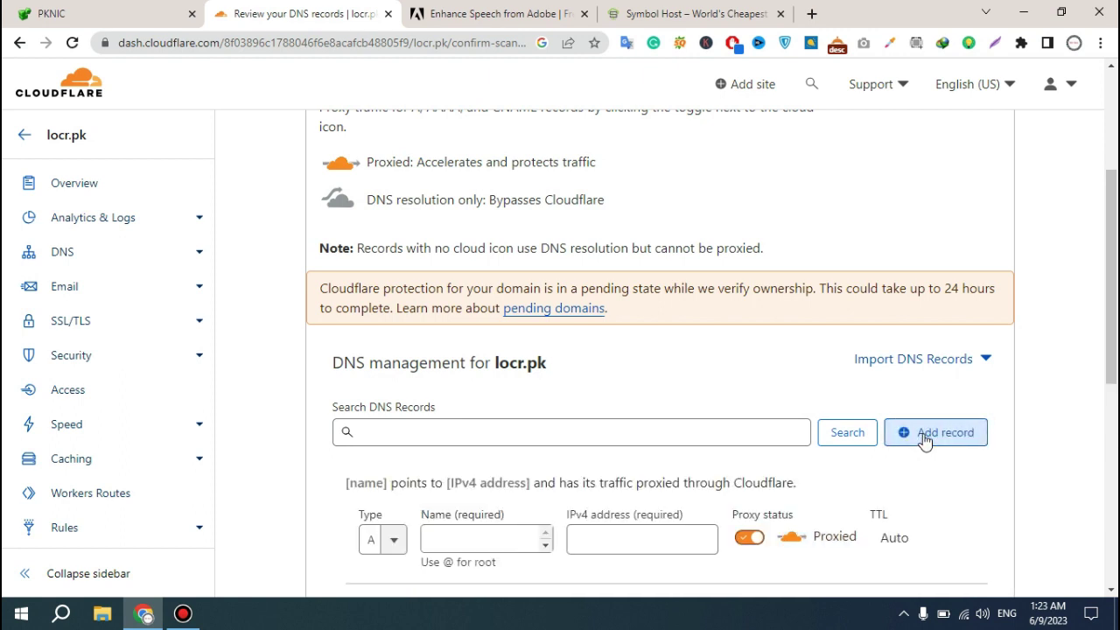
scroll(657, 401, "down", 2)
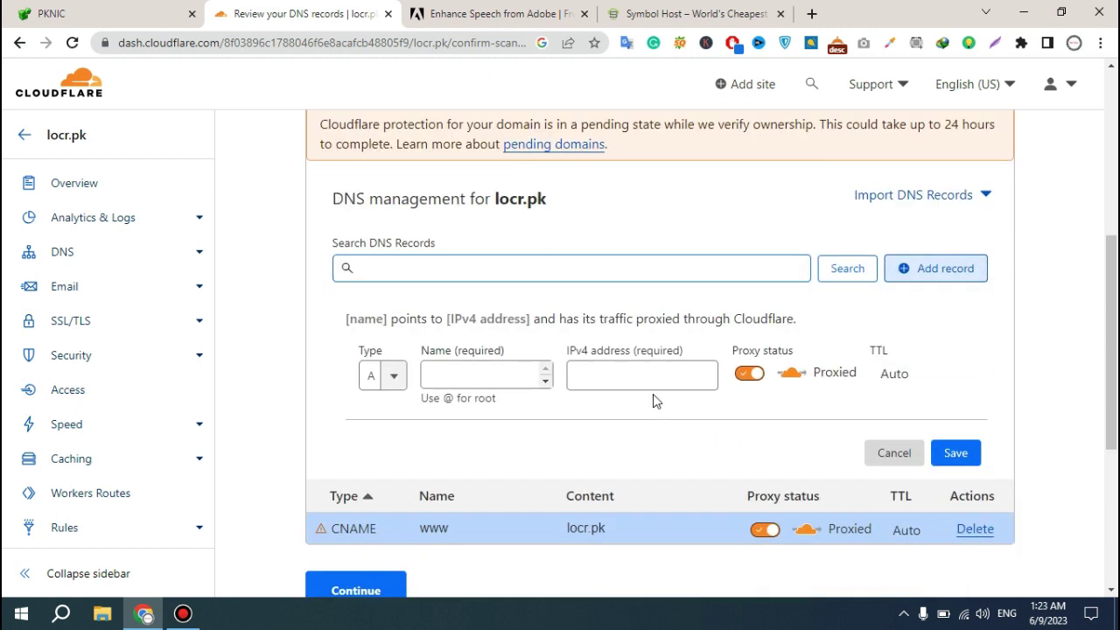
left_click(472, 375)
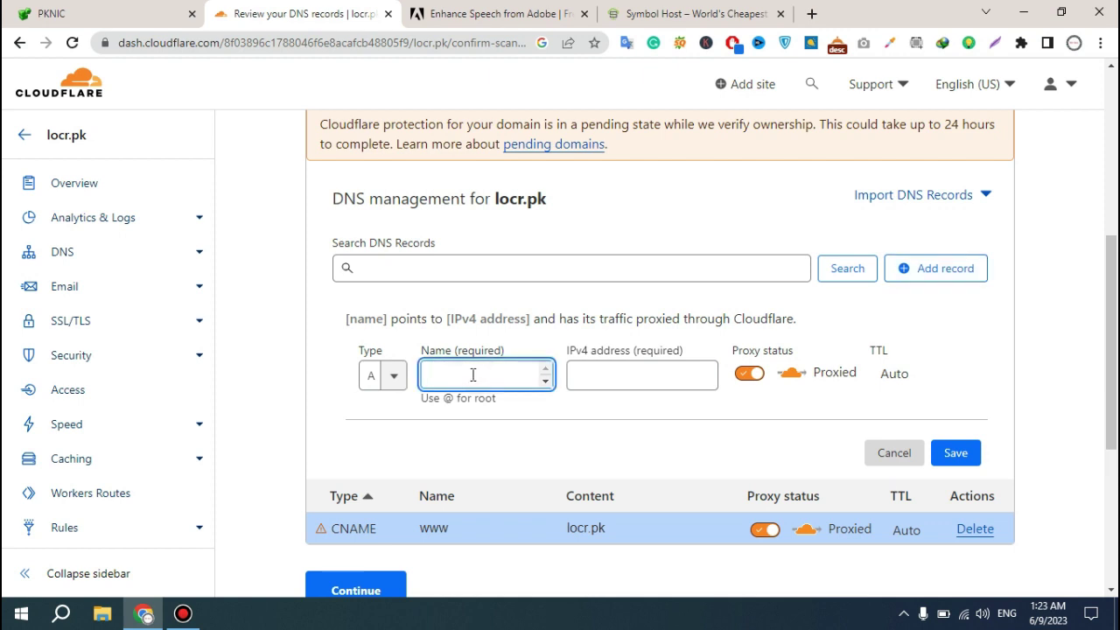
type("@")
left_click(620, 374)
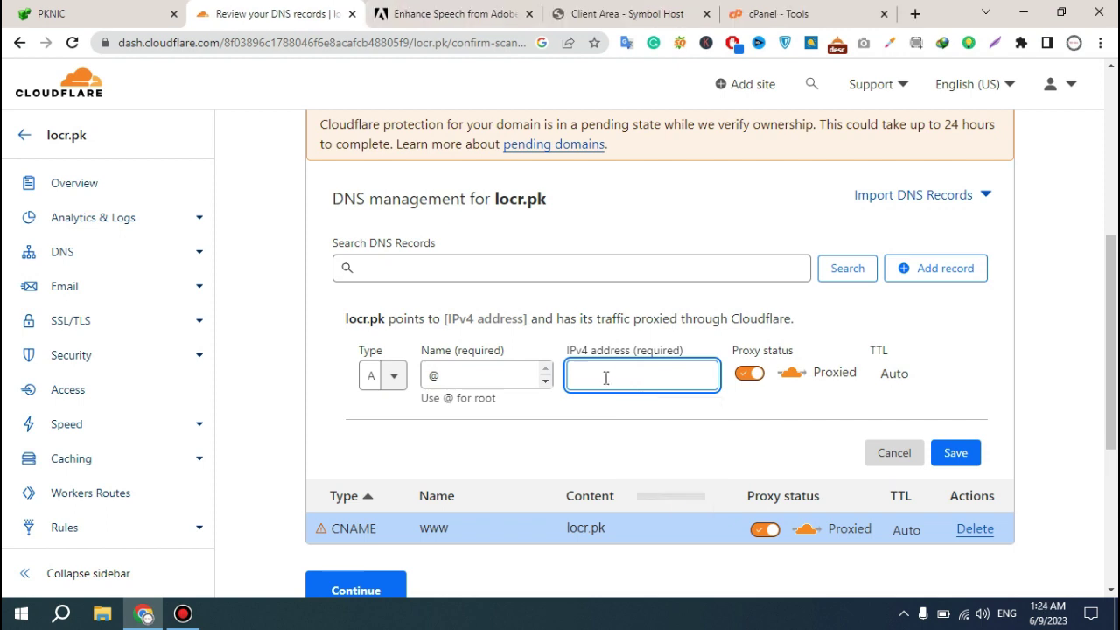
key("ctrl+v")
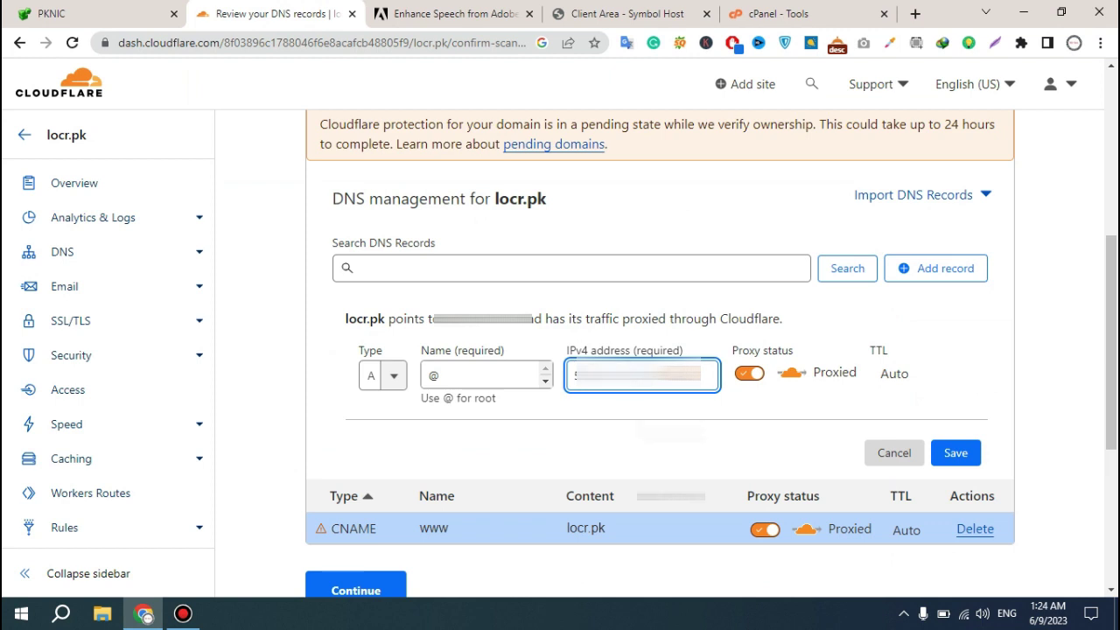
left_click(751, 406)
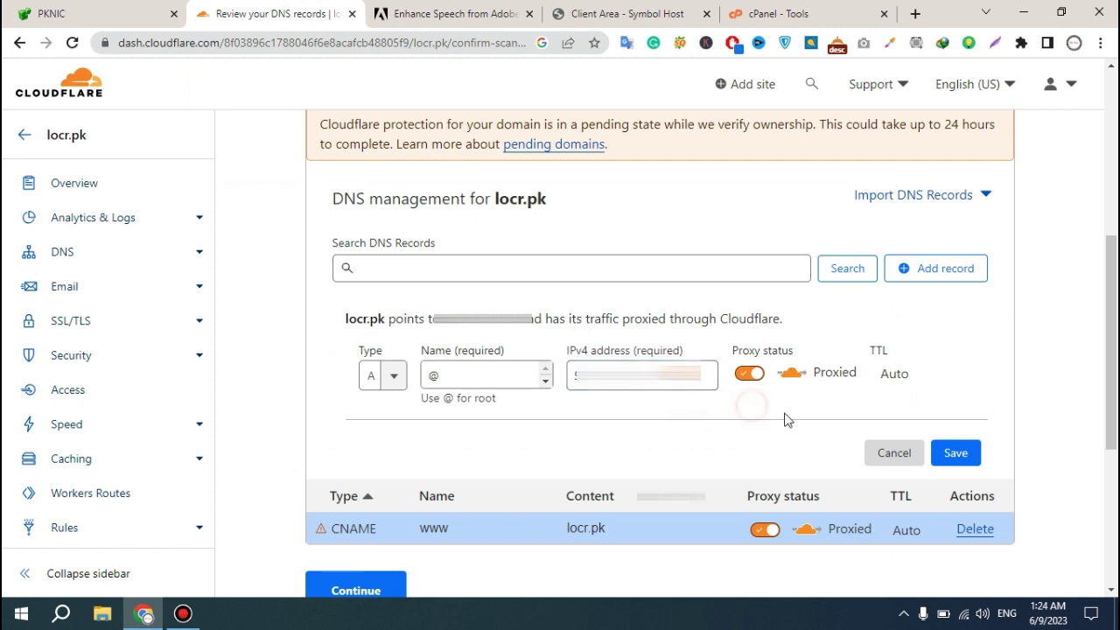
left_click(954, 453)
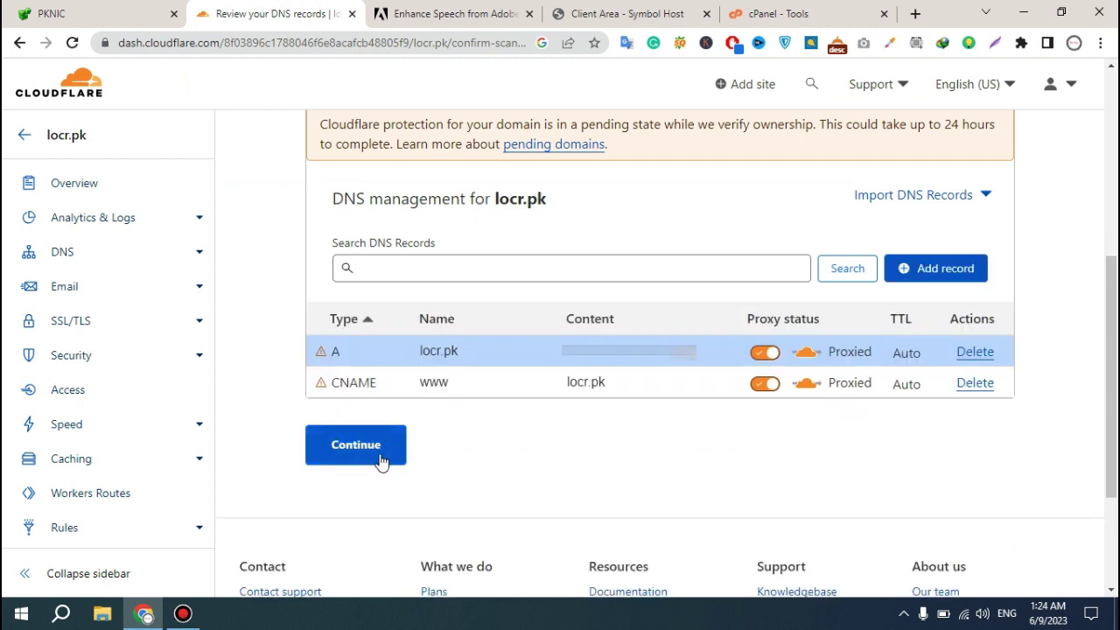
Finish the DNS records review and continue to the instructions for changing the nameservers.
left_click(342, 464)
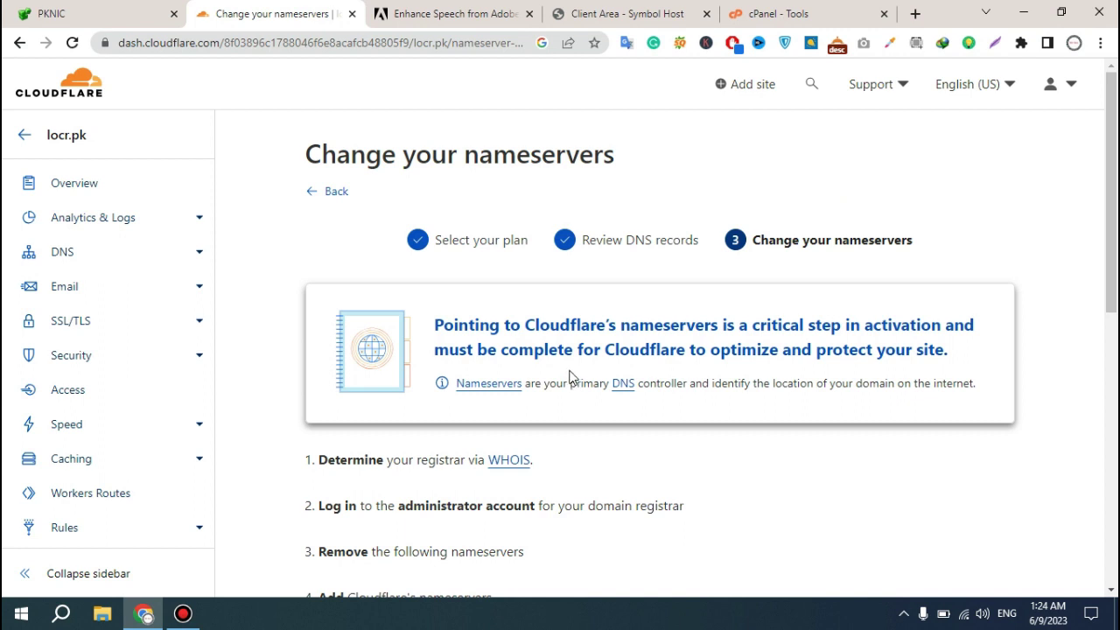
scroll(569, 375, "down", 1)
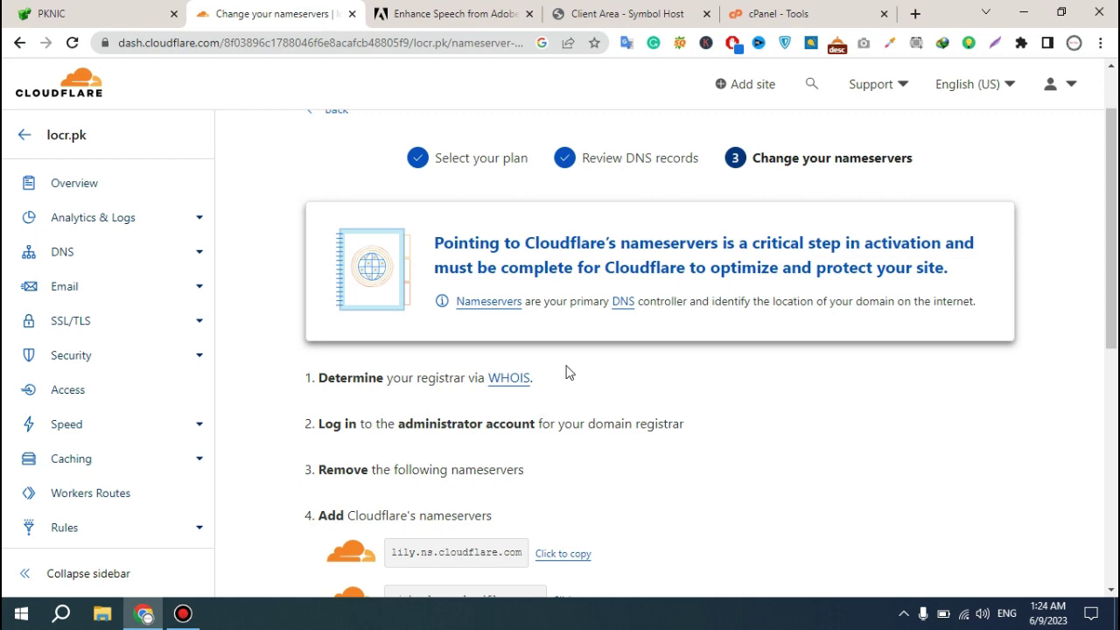
Copy Cloudflare's first nameserver, switch to PKNIC and open the nameservers of locr.pk from the managed domains.
scroll(565, 370, "down", 3)
left_click(563, 307)
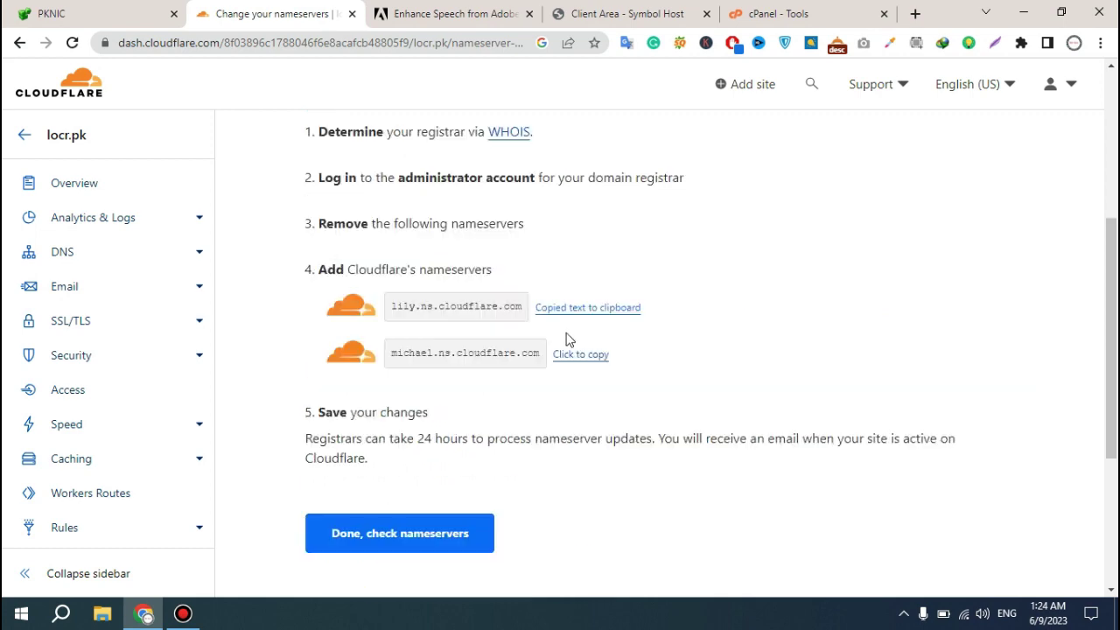
left_click(87, 7)
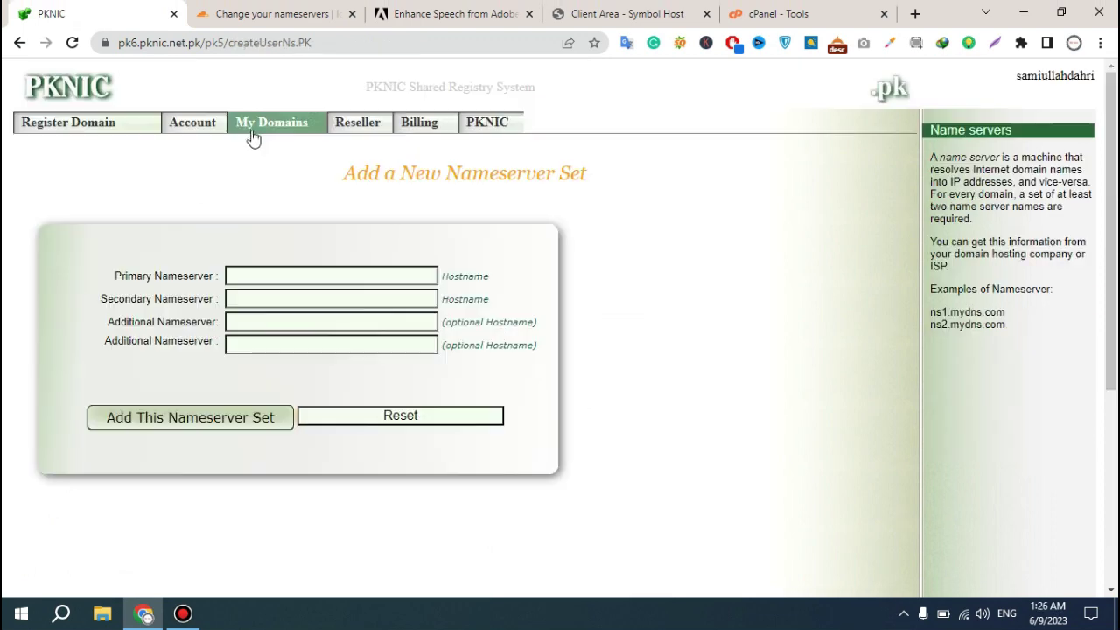
mouse_move(271, 127)
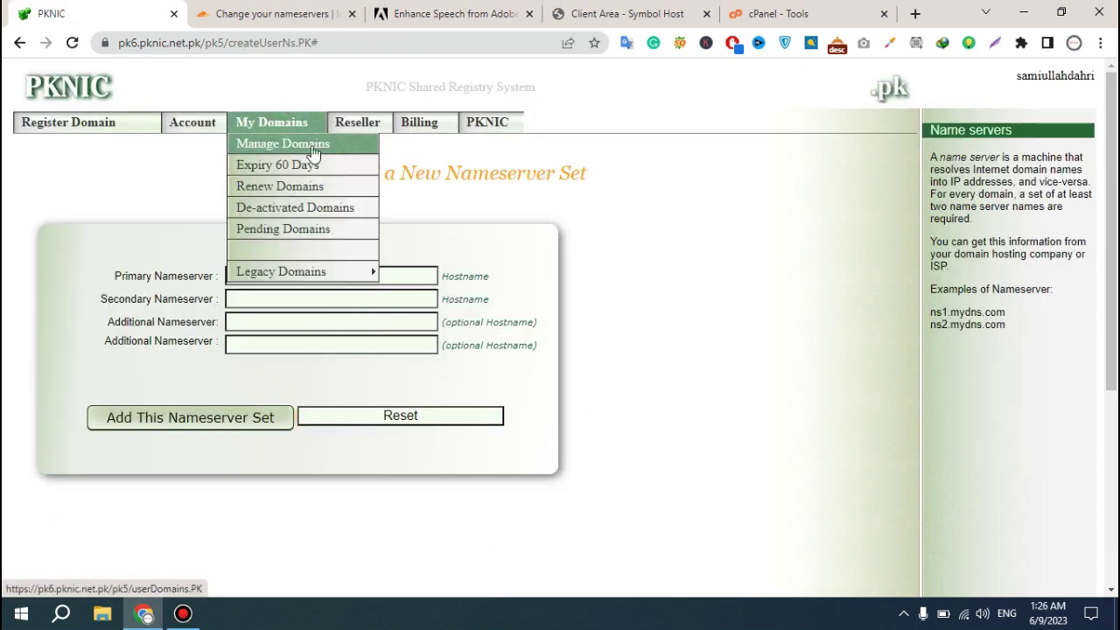
left_click(286, 147)
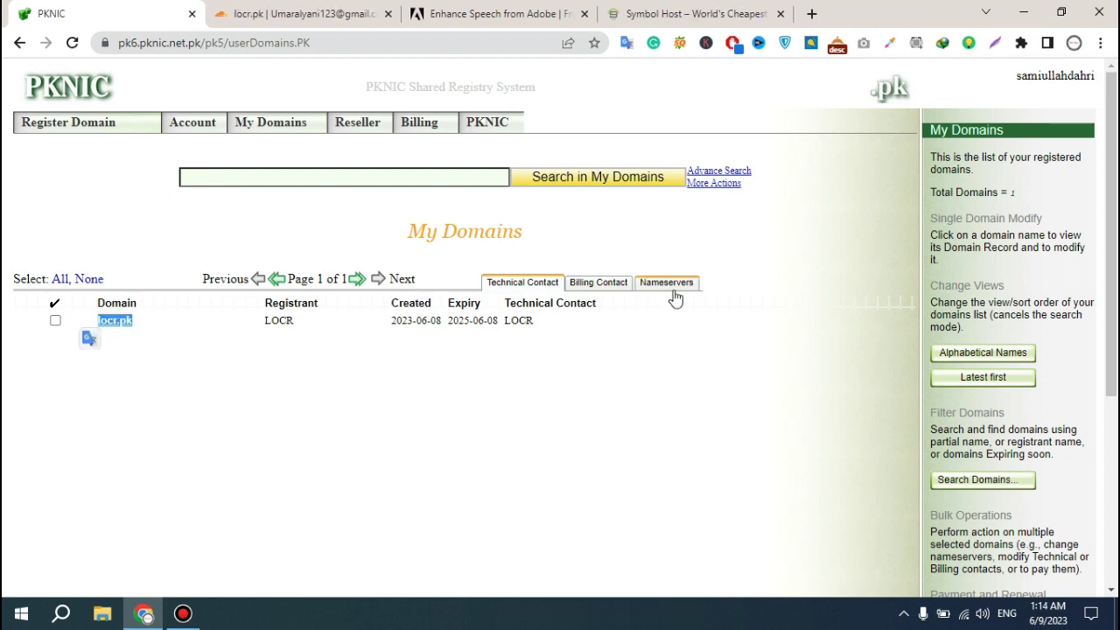
left_click(672, 294)
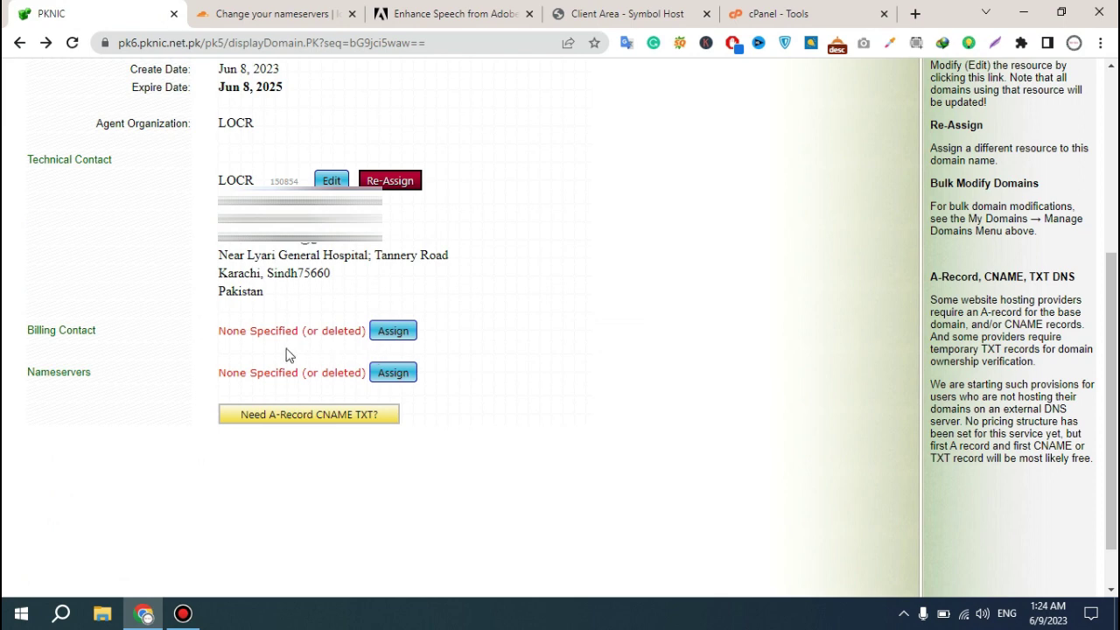
Start a new nameserver set for locr.pk and paste Cloudflare's lily.ns.cloudflare.com as its primary nameserver.
left_click(397, 376)
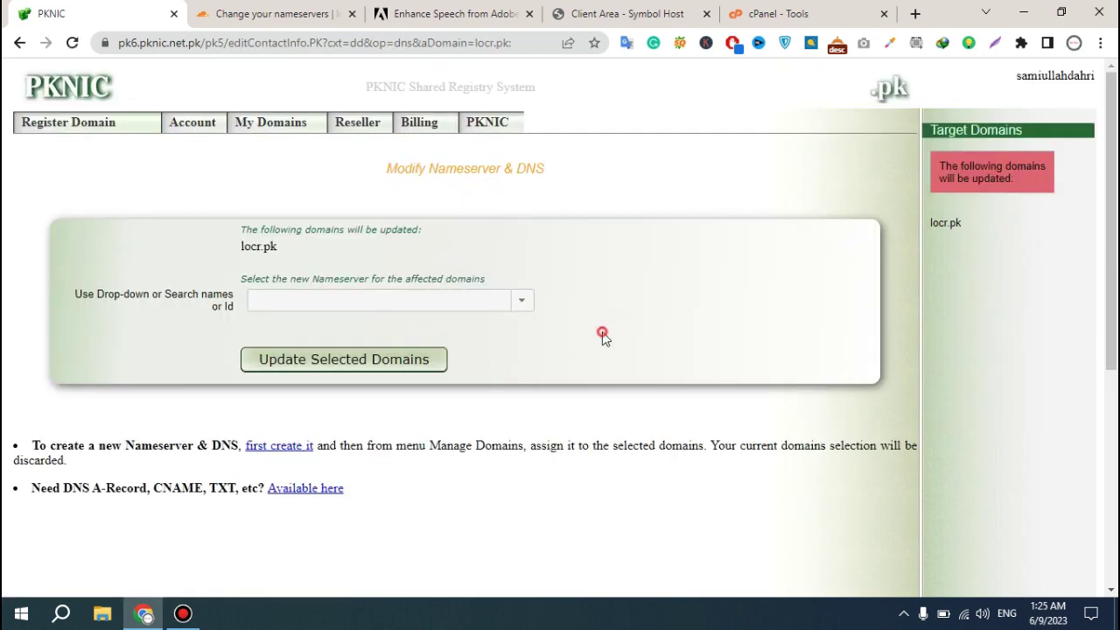
left_click(289, 448)
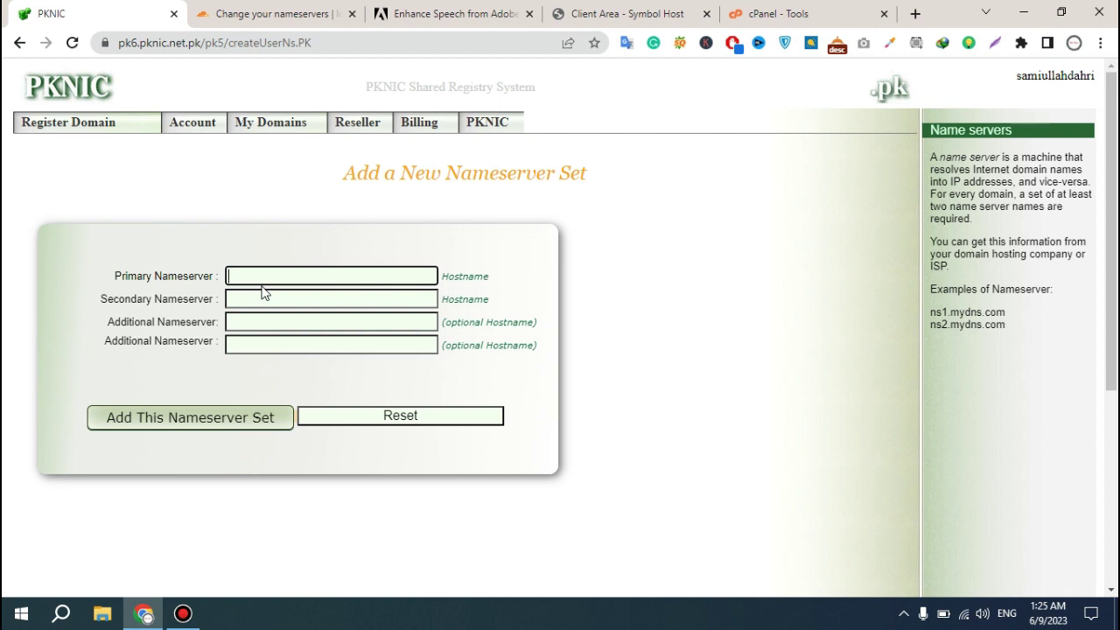
left_click(263, 7)
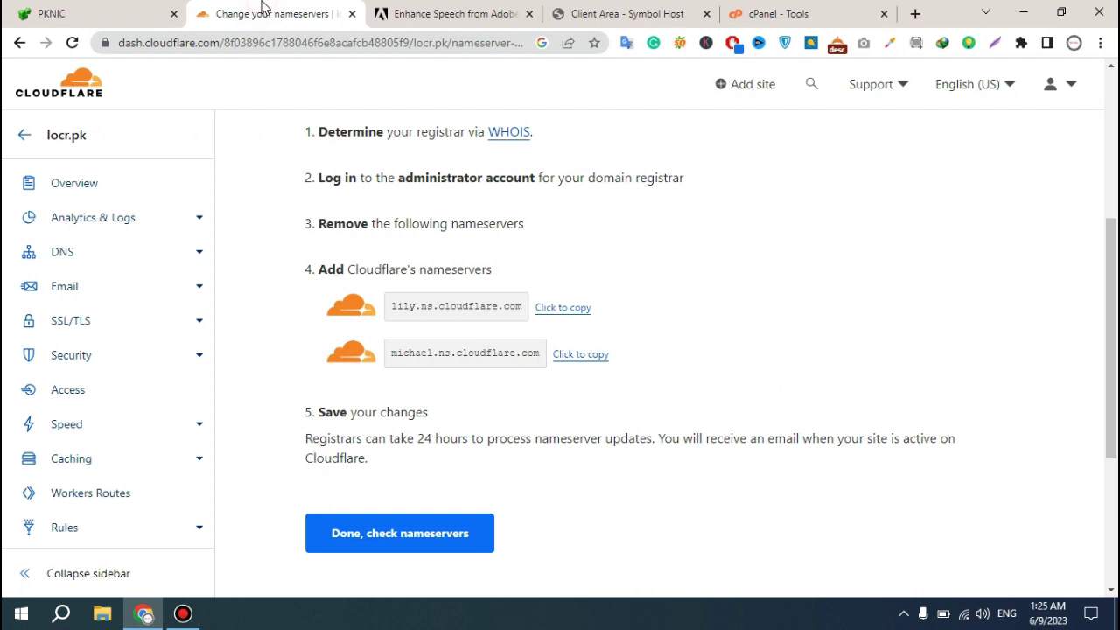
left_click(560, 308)
left_click(53, 13)
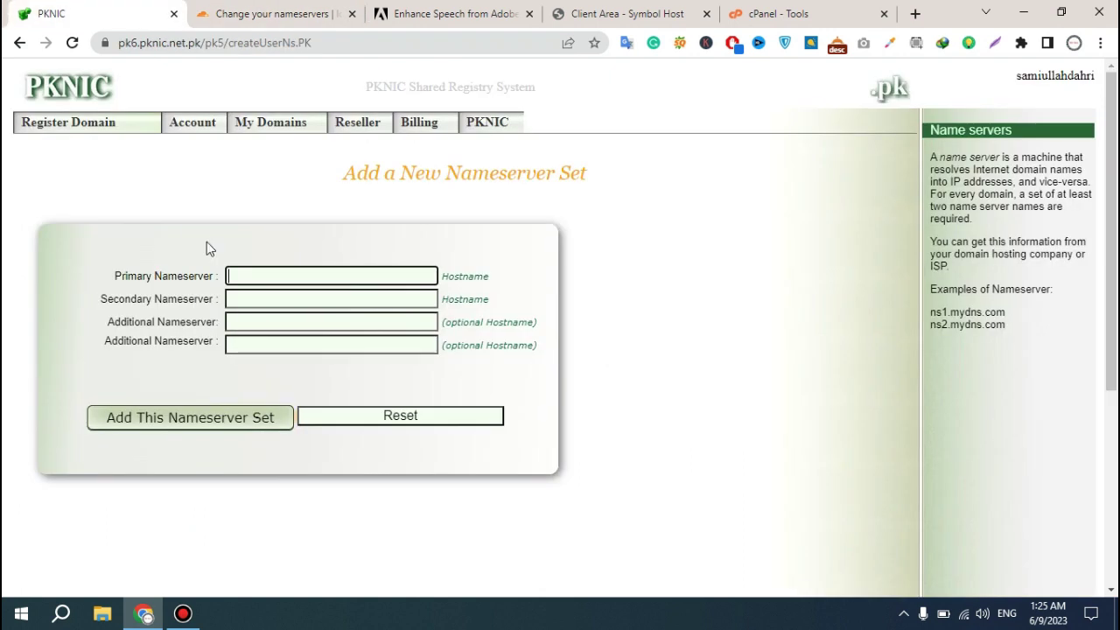
left_click(248, 275)
key("ctrl+v")
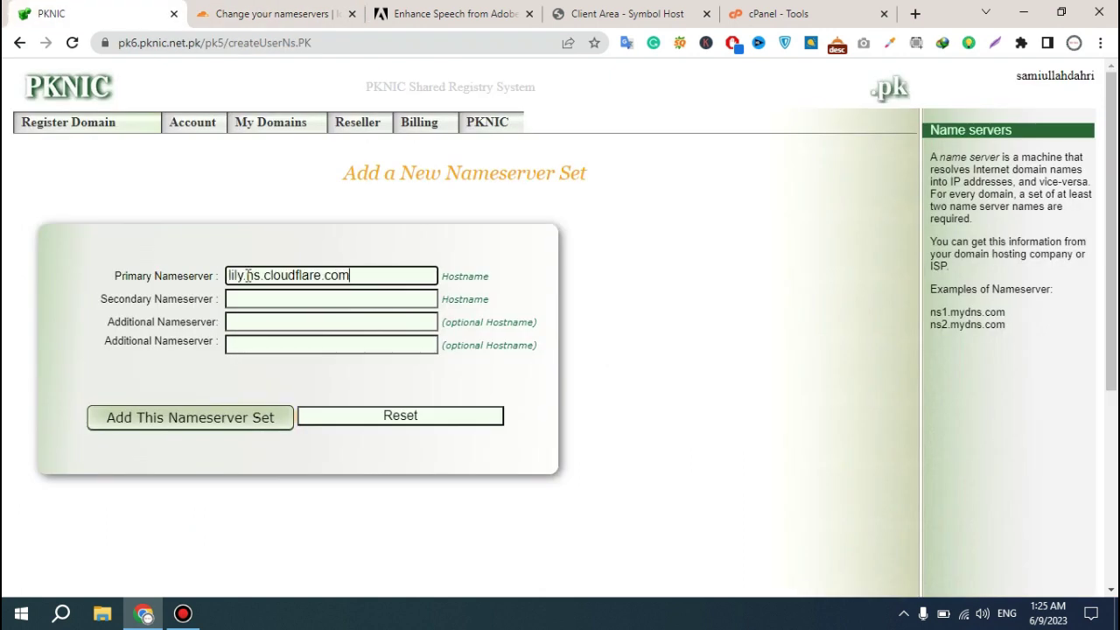
Copy michael.ns.cloudflare.com from Cloudflare as the secondary nameserver in PKNIC and add the nameserver set.
left_click(259, 299)
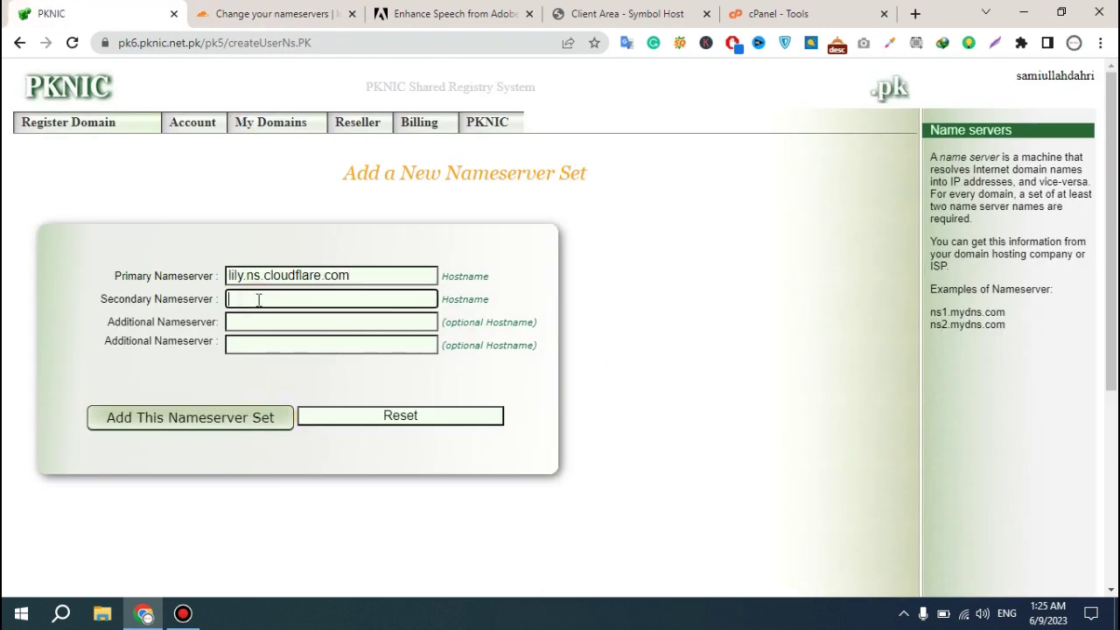
left_click(271, 13)
left_click(578, 354)
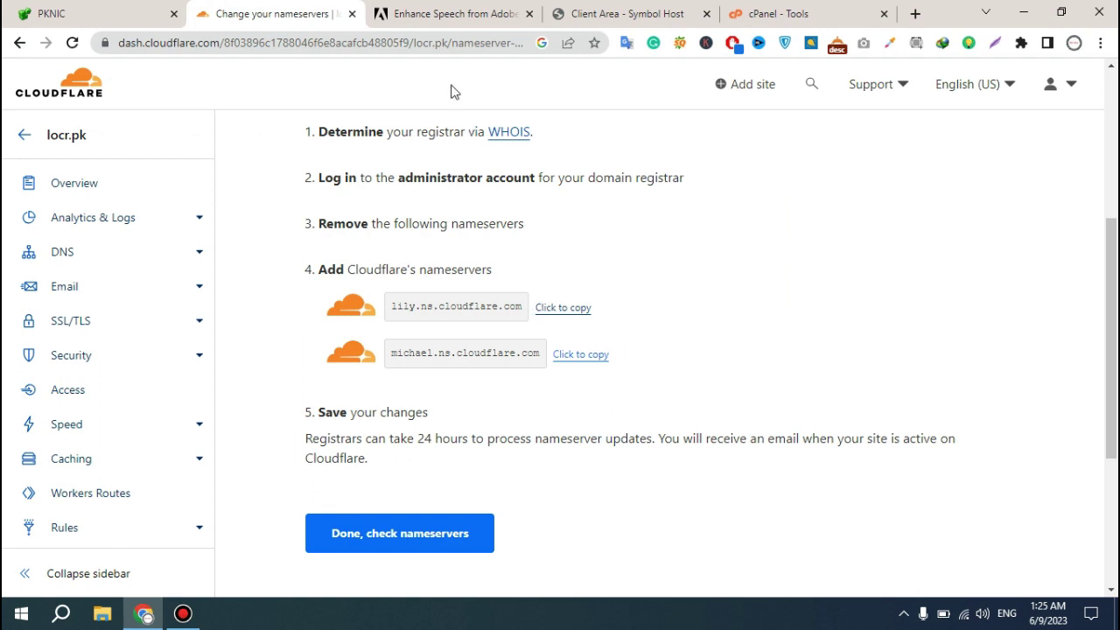
left_click(98, 9)
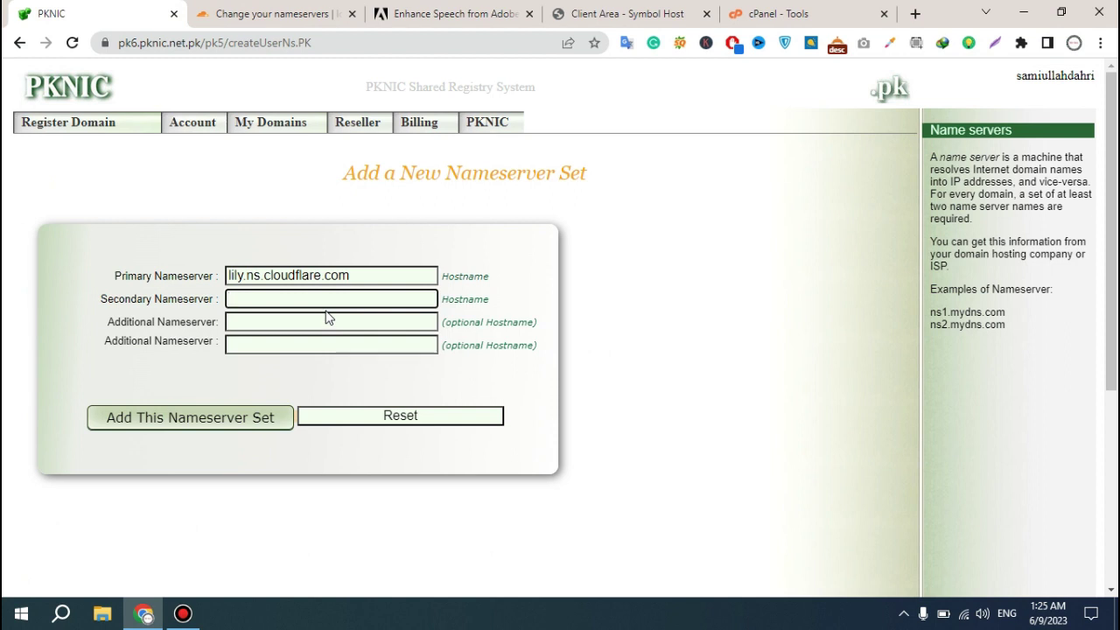
key("ctrl+v")
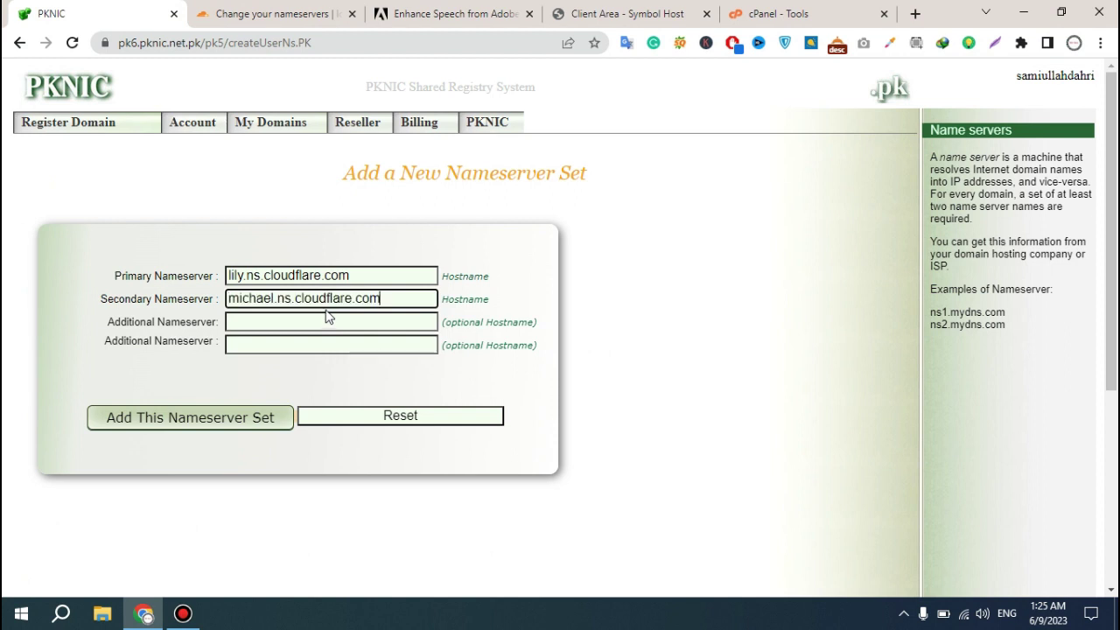
left_click(210, 424)
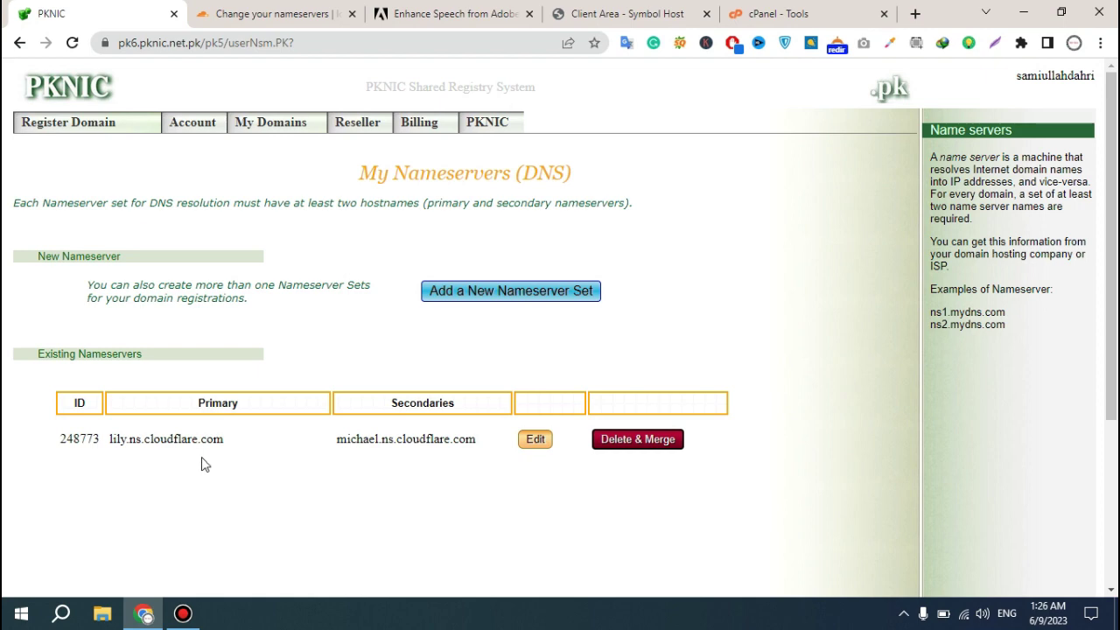
Switch to cPanel, find the Domains tool and start creating a new domain.
key("ctrl+shift+Tab")
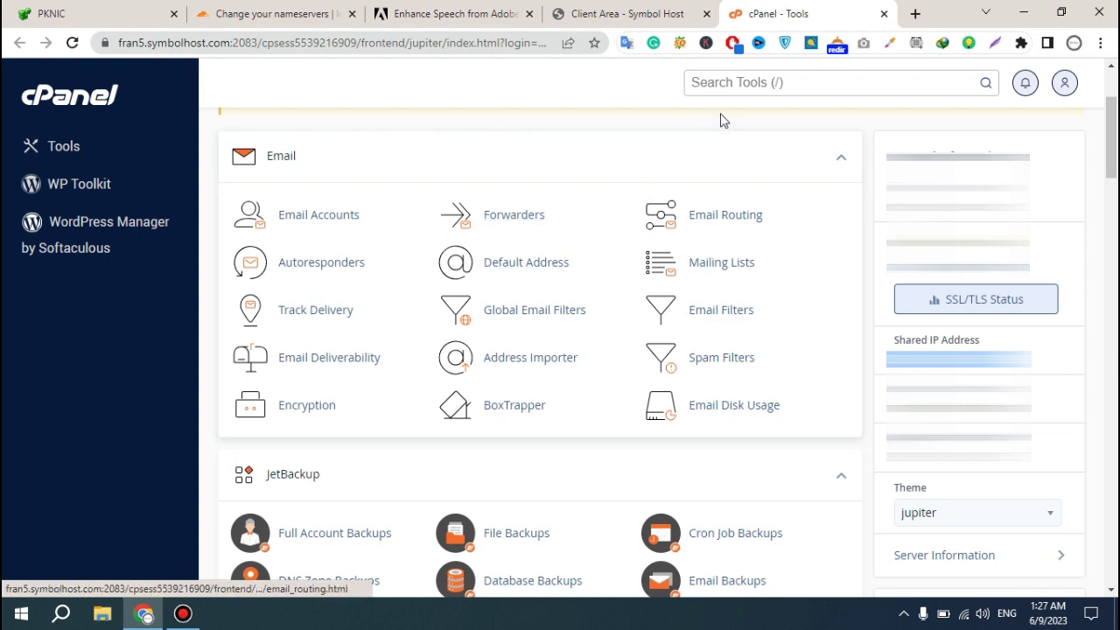
left_click(748, 87)
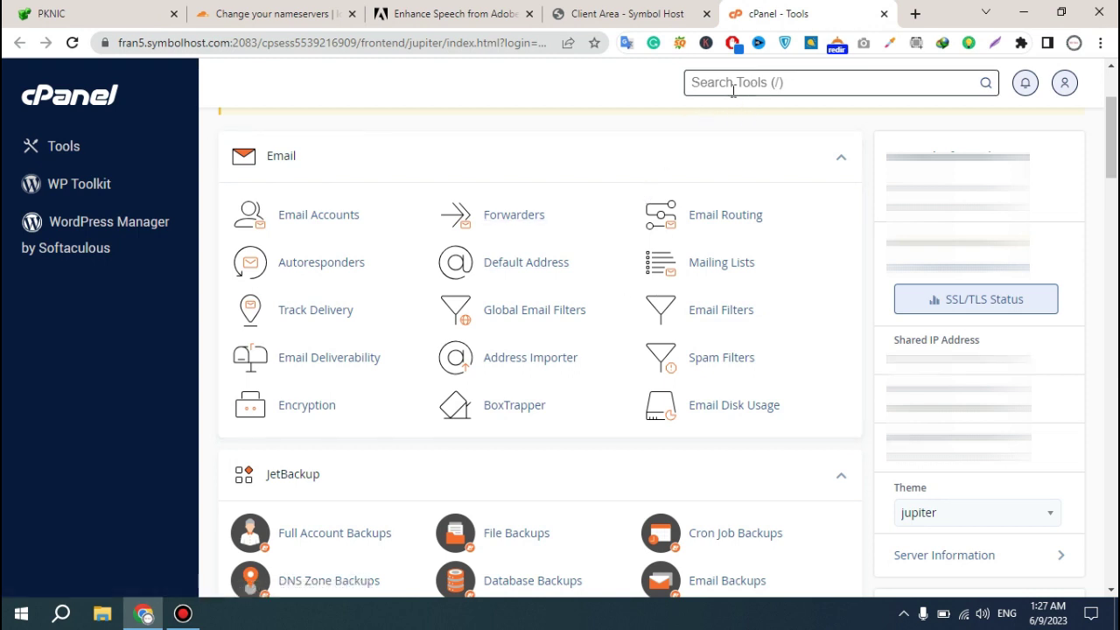
type("dom")
left_click(627, 171)
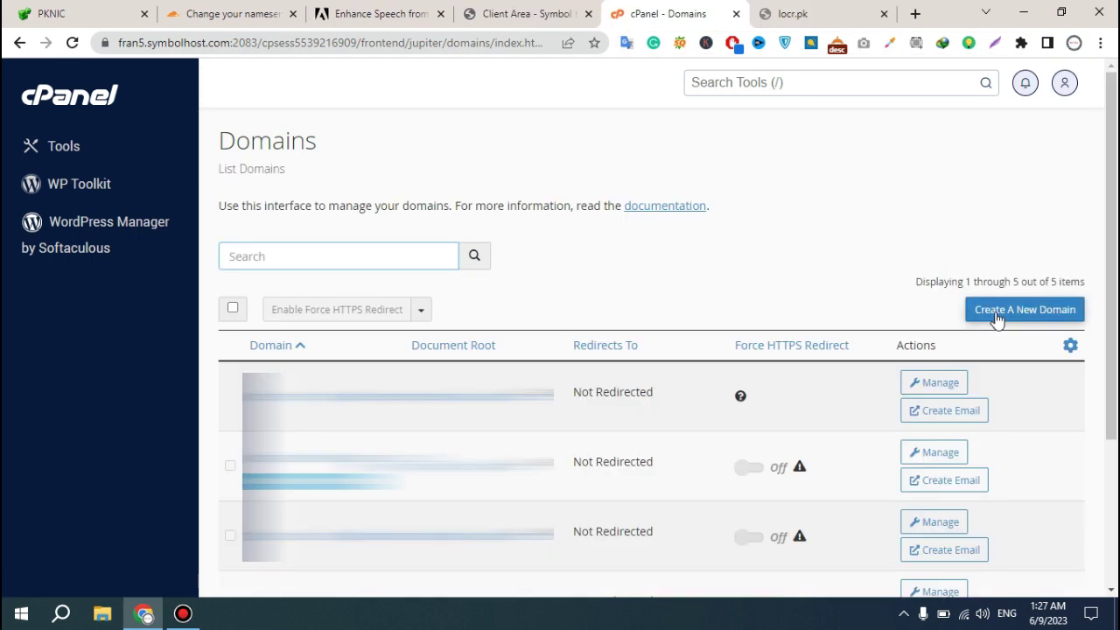
left_click(1005, 311)
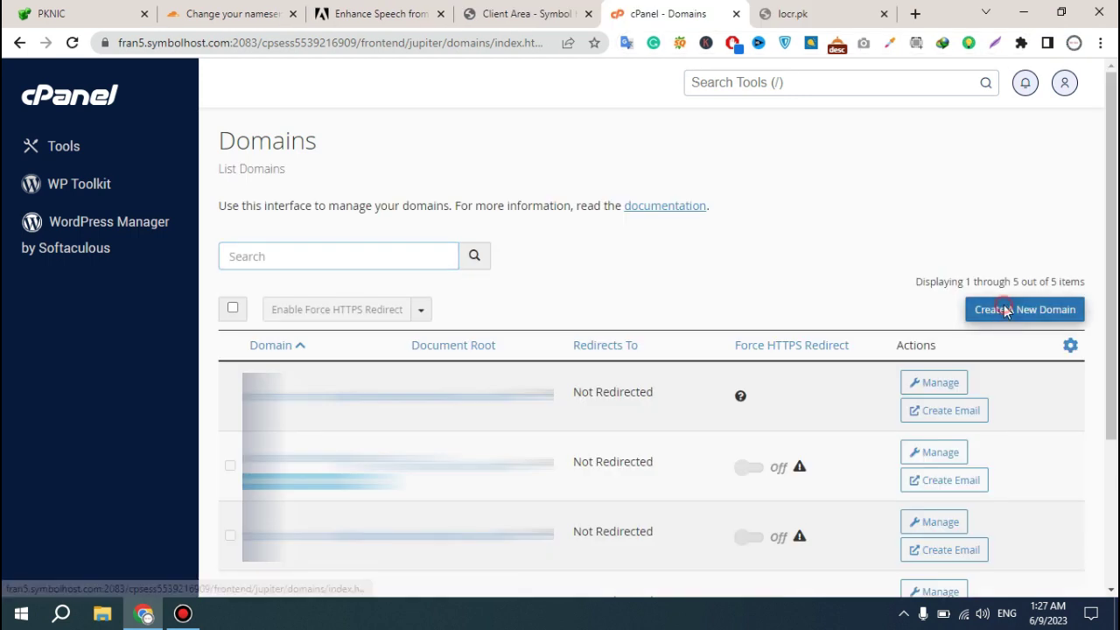
left_click(306, 334)
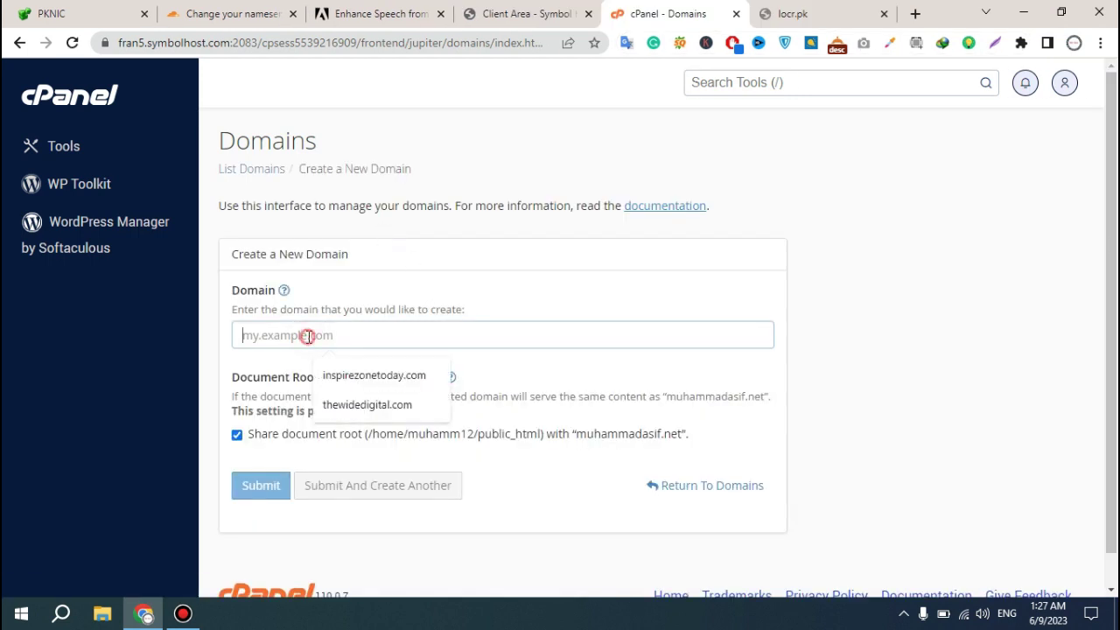
key("ctrl+v")
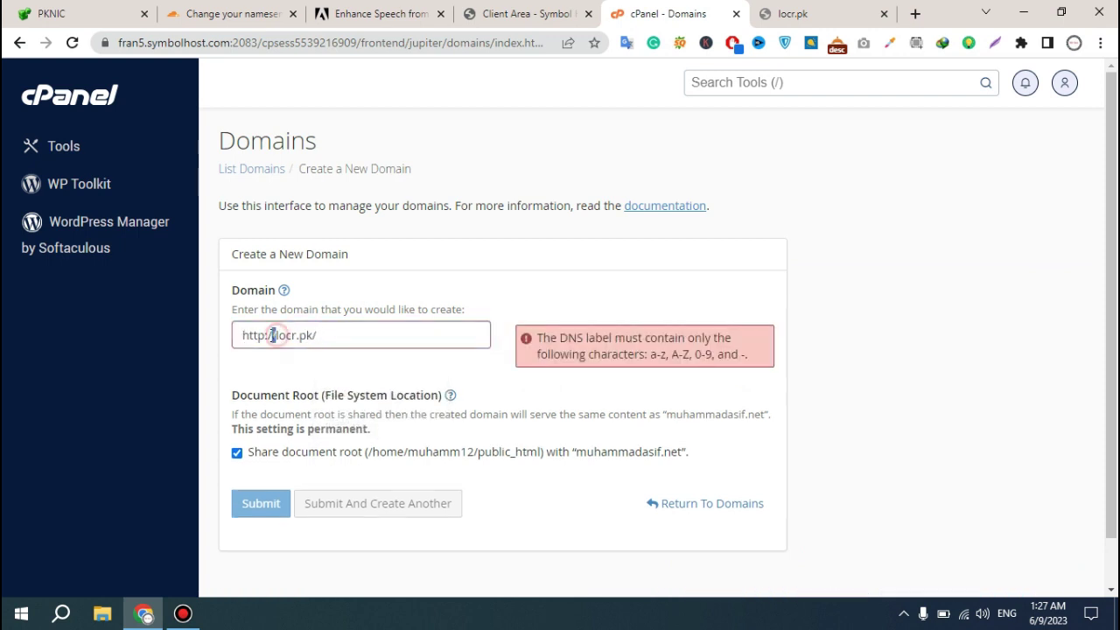
left_click_drag(243, 336, 273, 336)
left_click(275, 337)
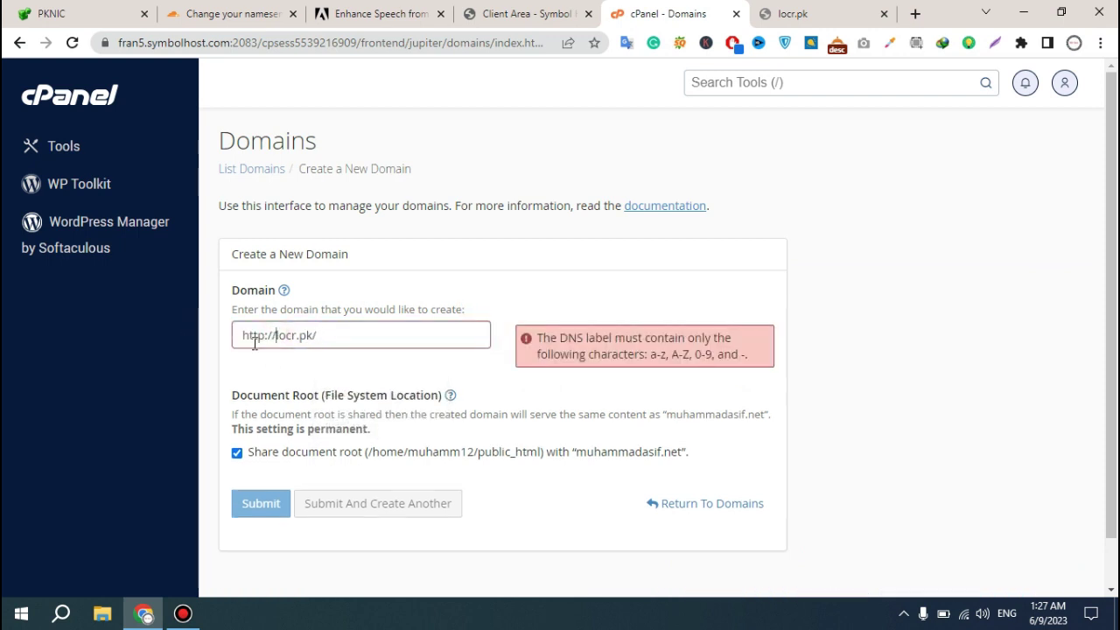
key("BackSpace")
key("BackSpace")
key("BackSpace")
key("BackSpace")
key("BackSpace")
key("BackSpace")
key("BackSpace")
left_click(344, 335)
key("BackSpace")
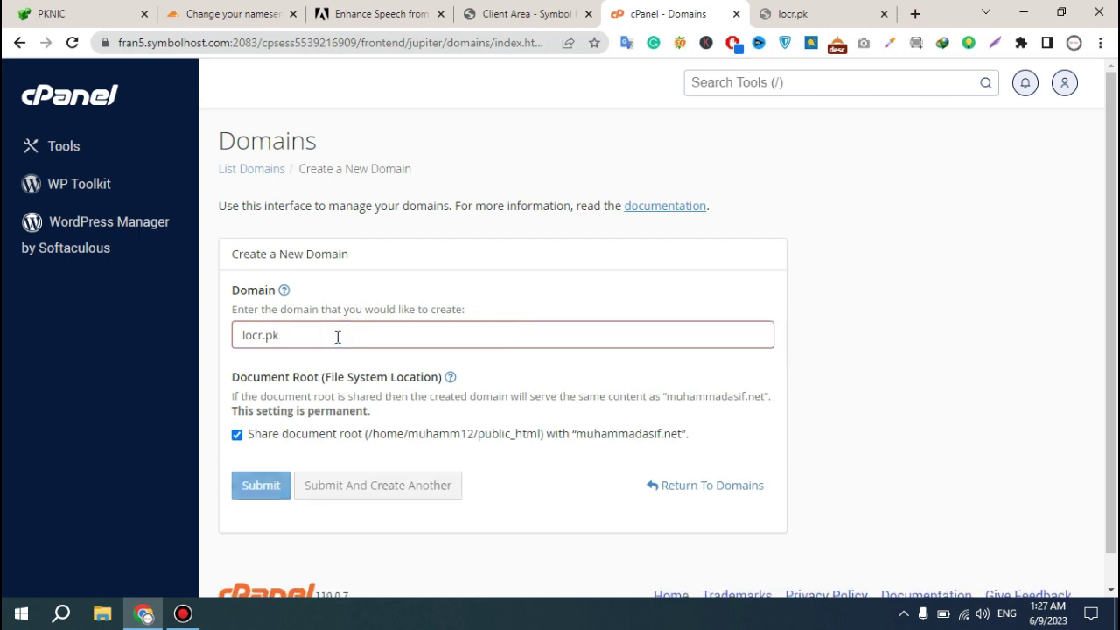
left_click(237, 439)
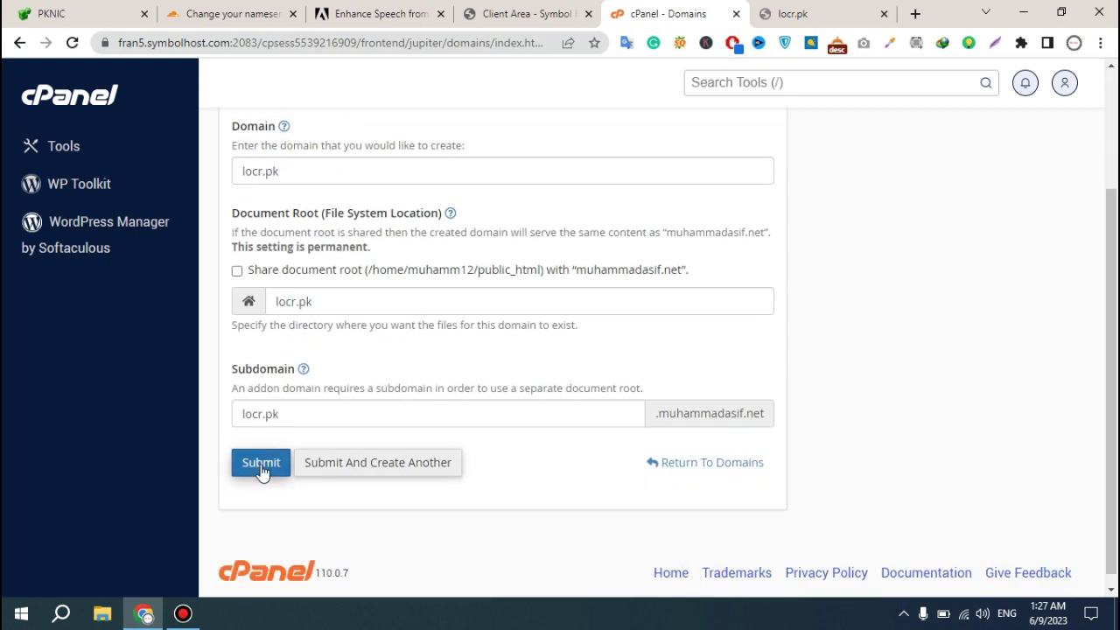
left_click(257, 459)
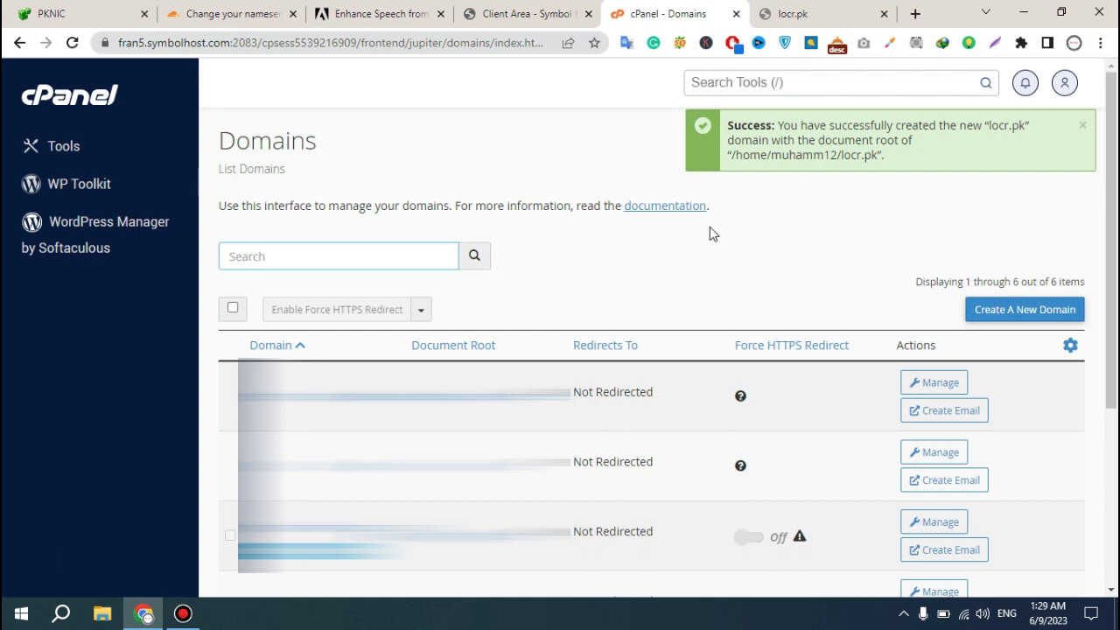
Search the cPanel tools for "word", open WordPress Manager by Softaculous and start a fresh WordPress installation.
left_click(788, 83)
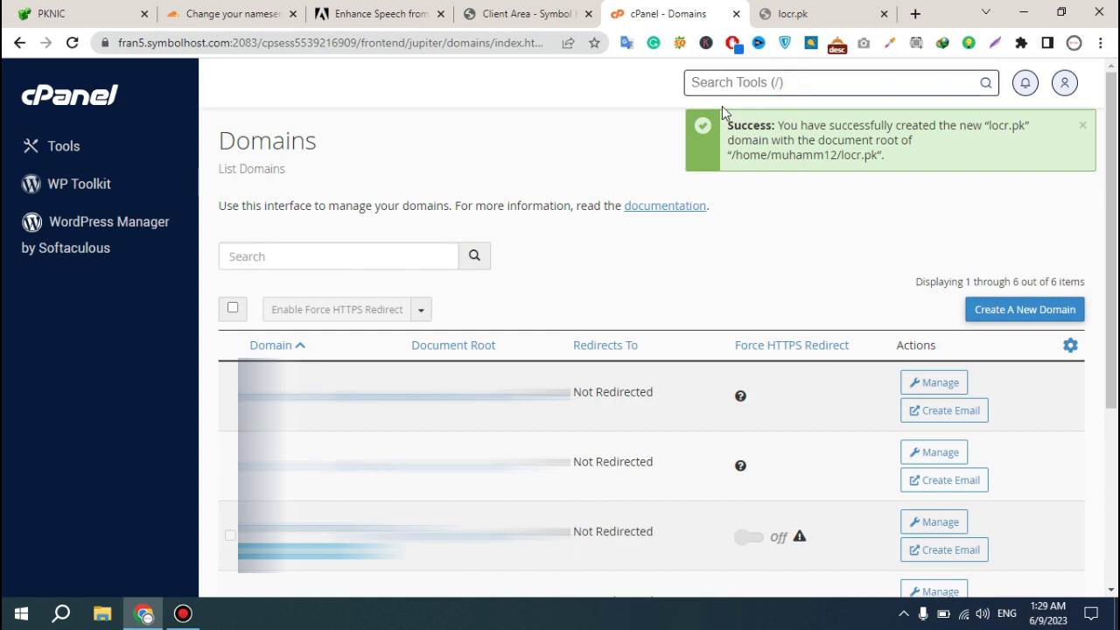
type("wo")
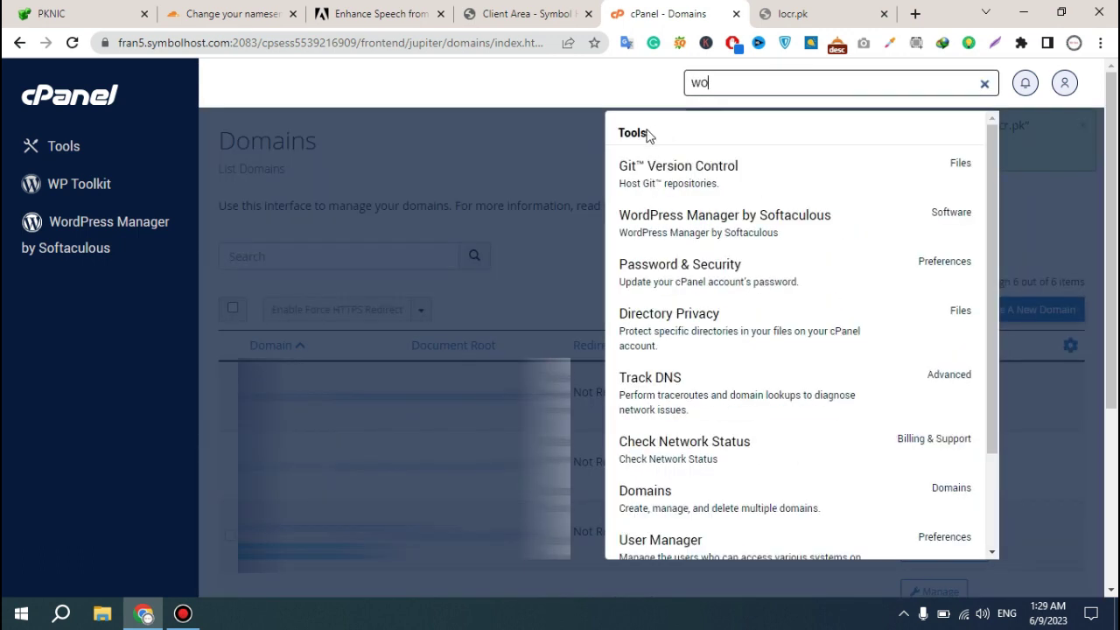
type("rd")
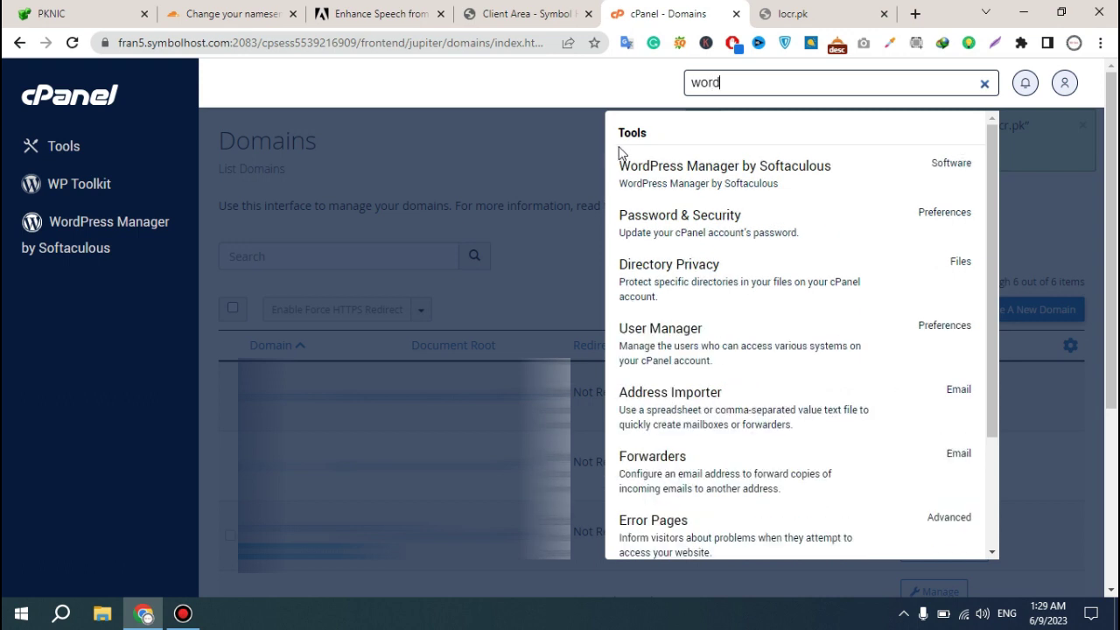
left_click(678, 180)
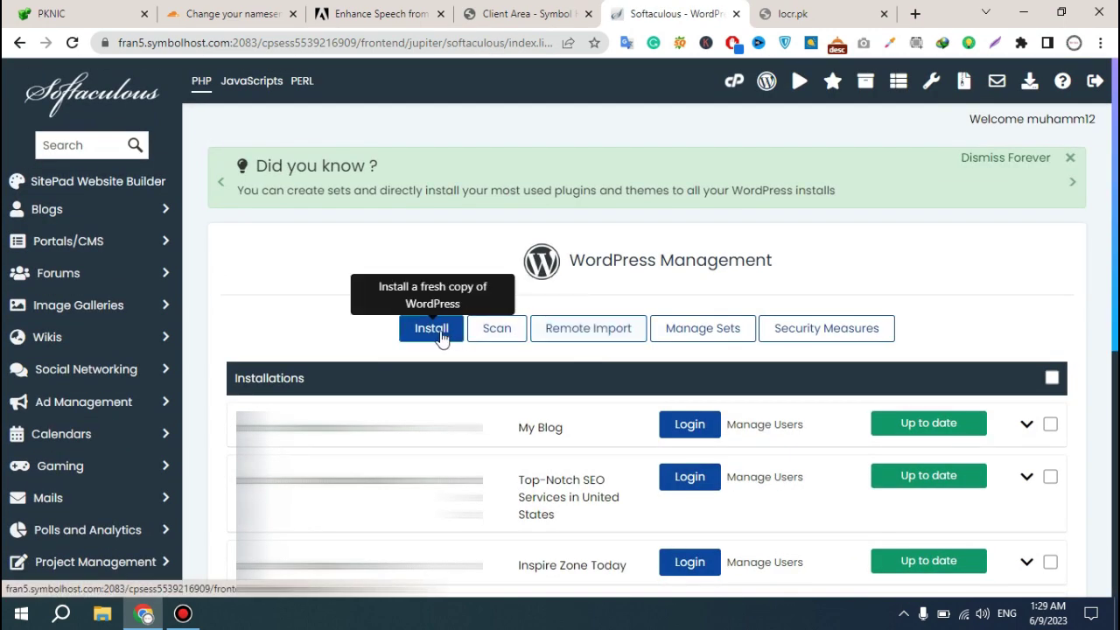
left_click(442, 331)
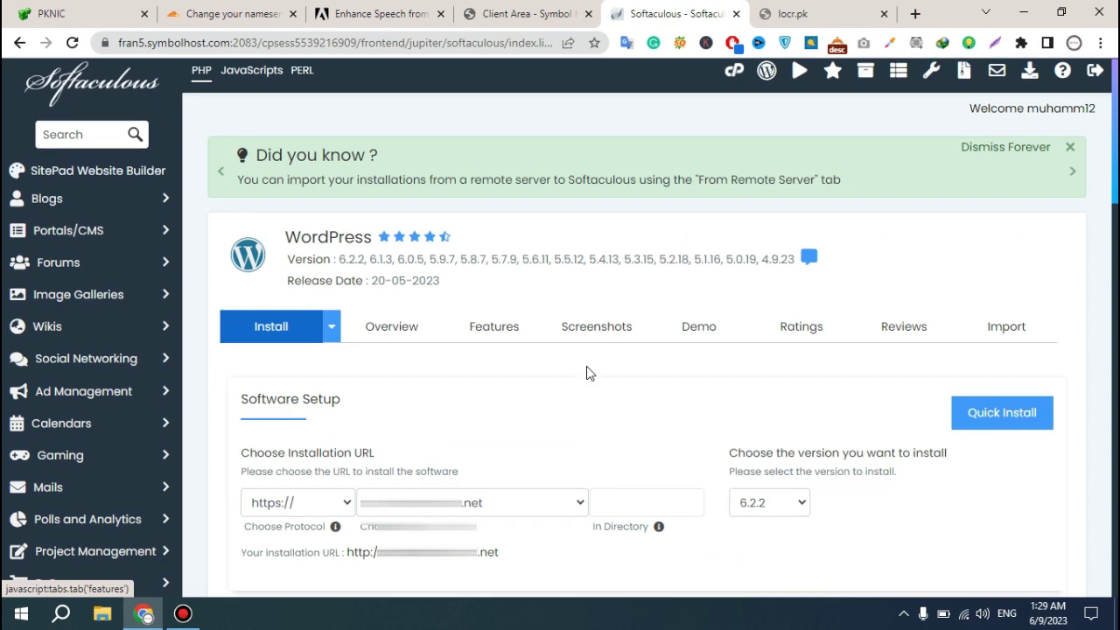
scroll(588, 374, "down", 2)
left_click(581, 350)
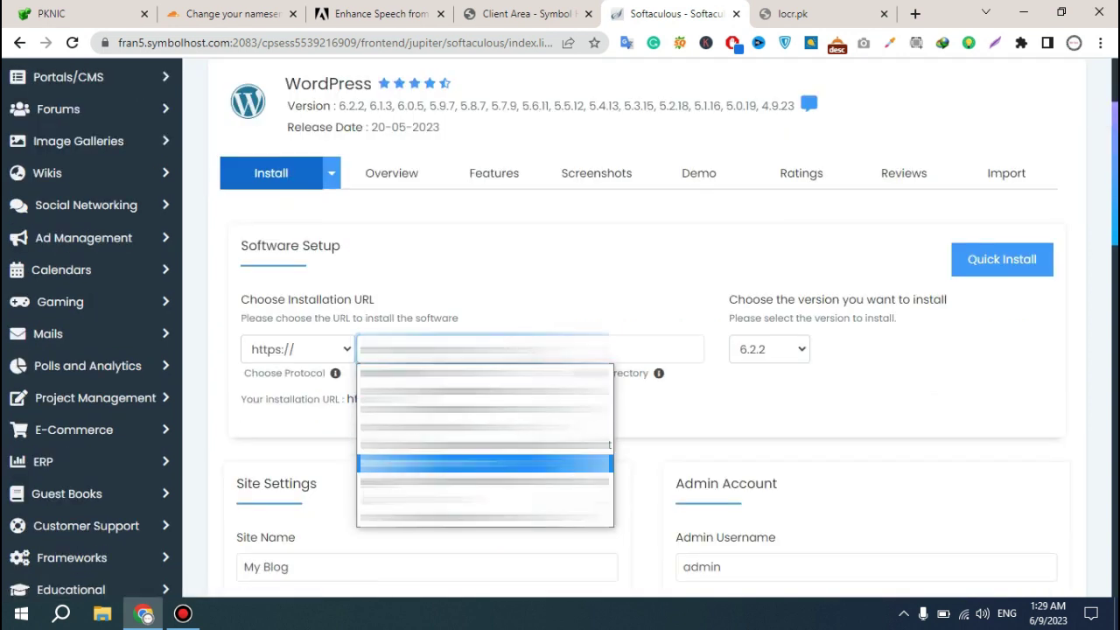
left_click(433, 500)
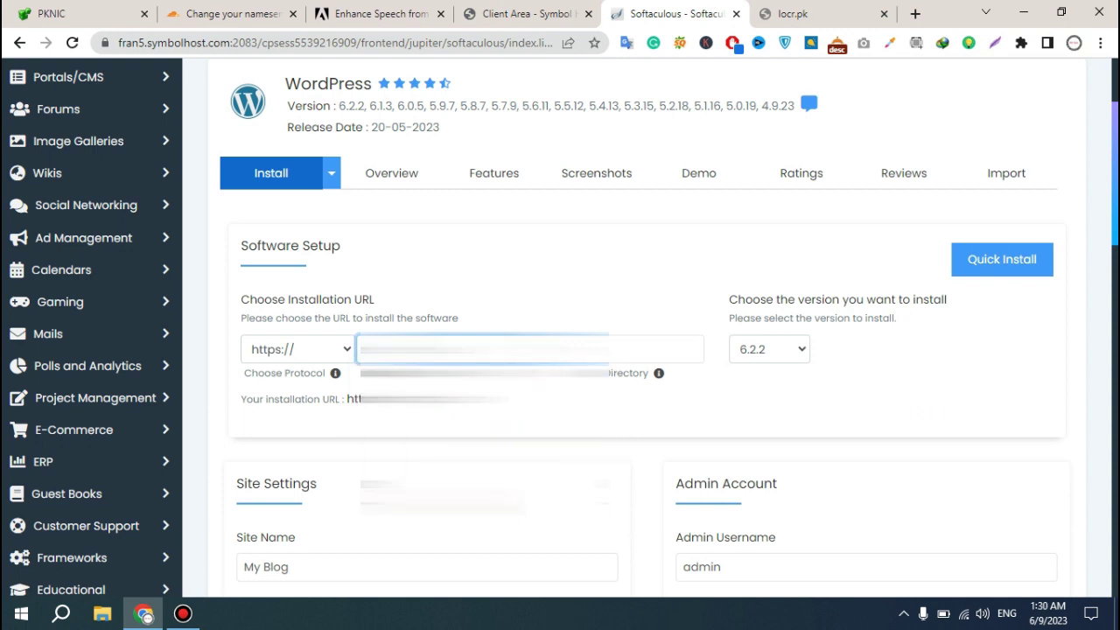
left_click(344, 351)
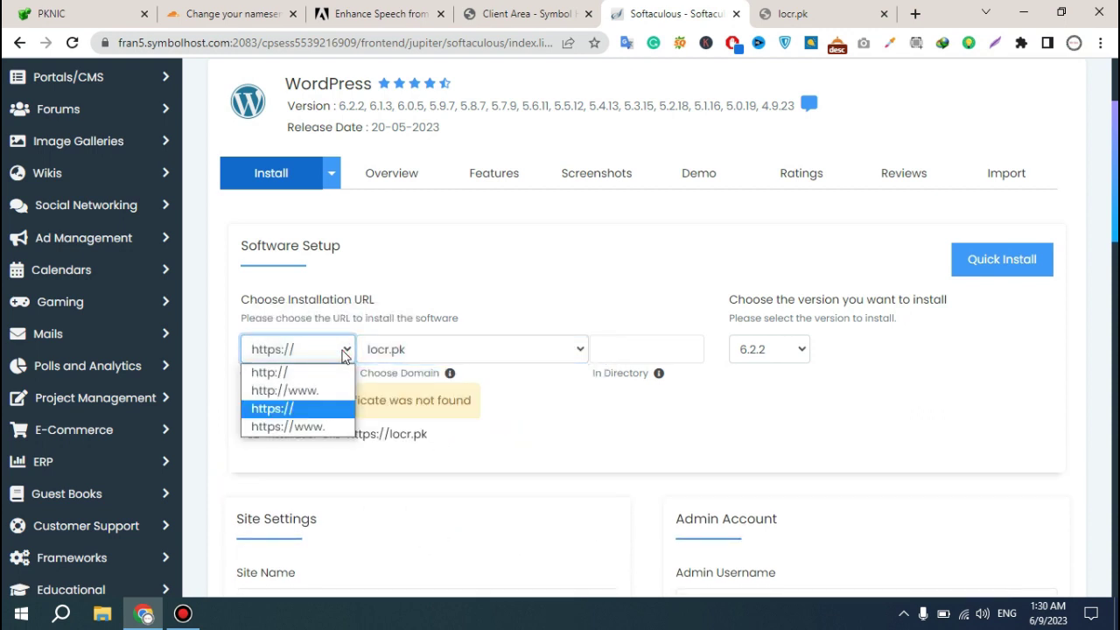
left_click(344, 353)
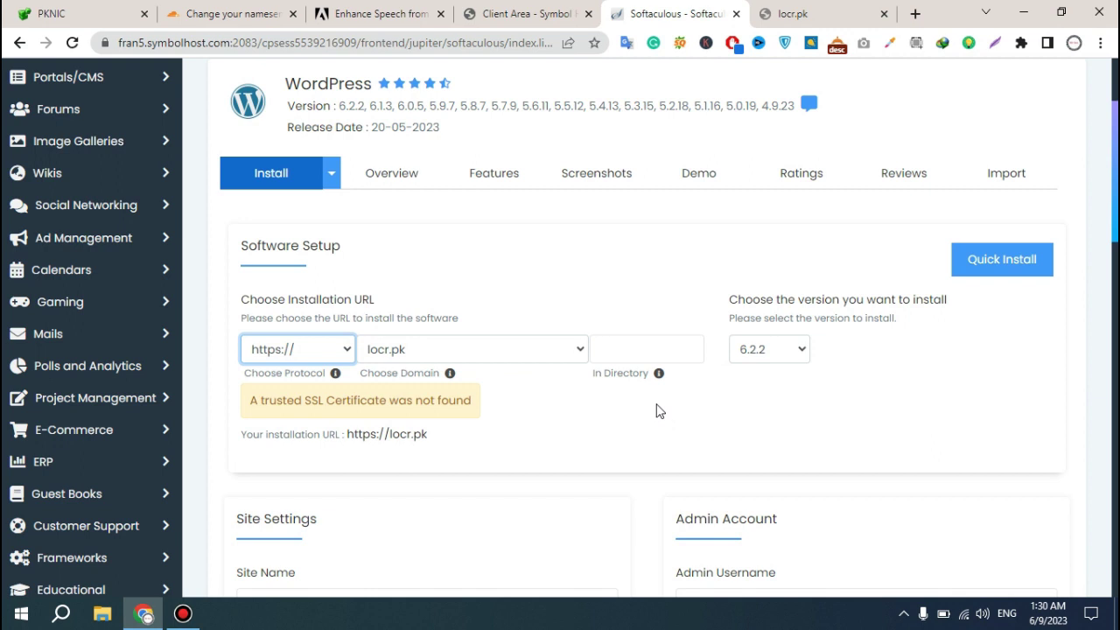
left_click(659, 411)
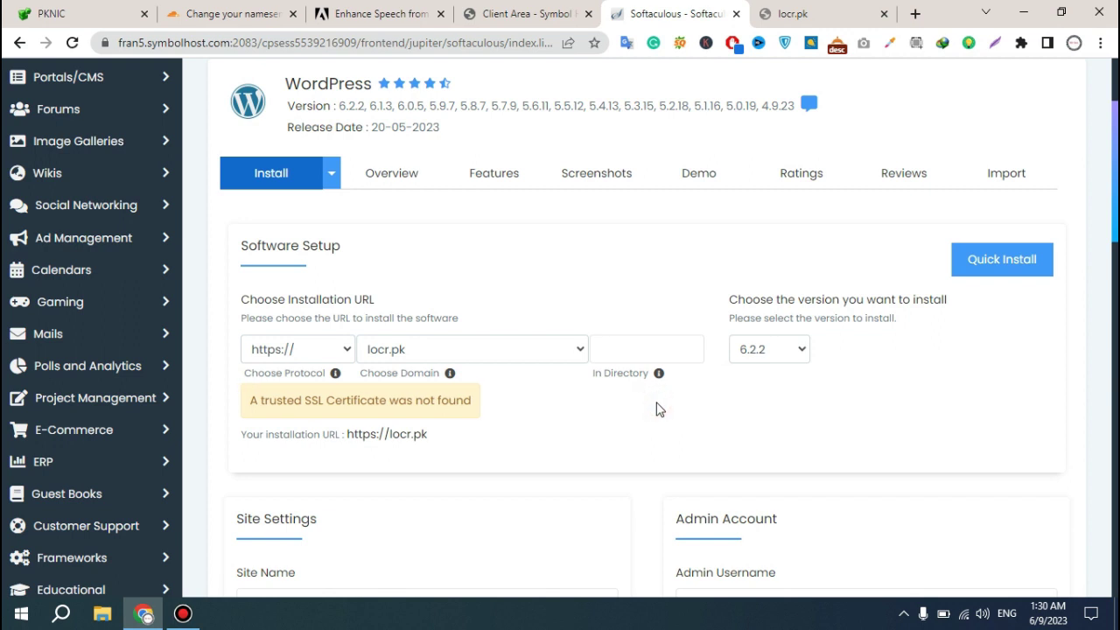
Go through the site, admin account and language settings, include the Classic Editor plugin and run the WordPress installation.
scroll(659, 410, "down", 3)
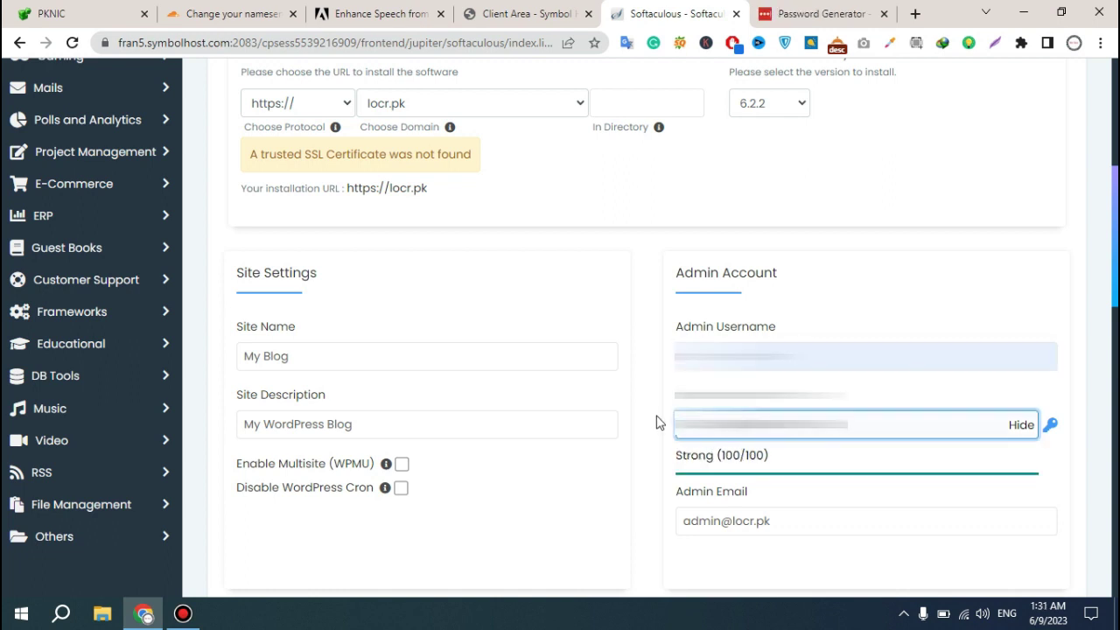
scroll(660, 424, "down", 3)
left_click(735, 289)
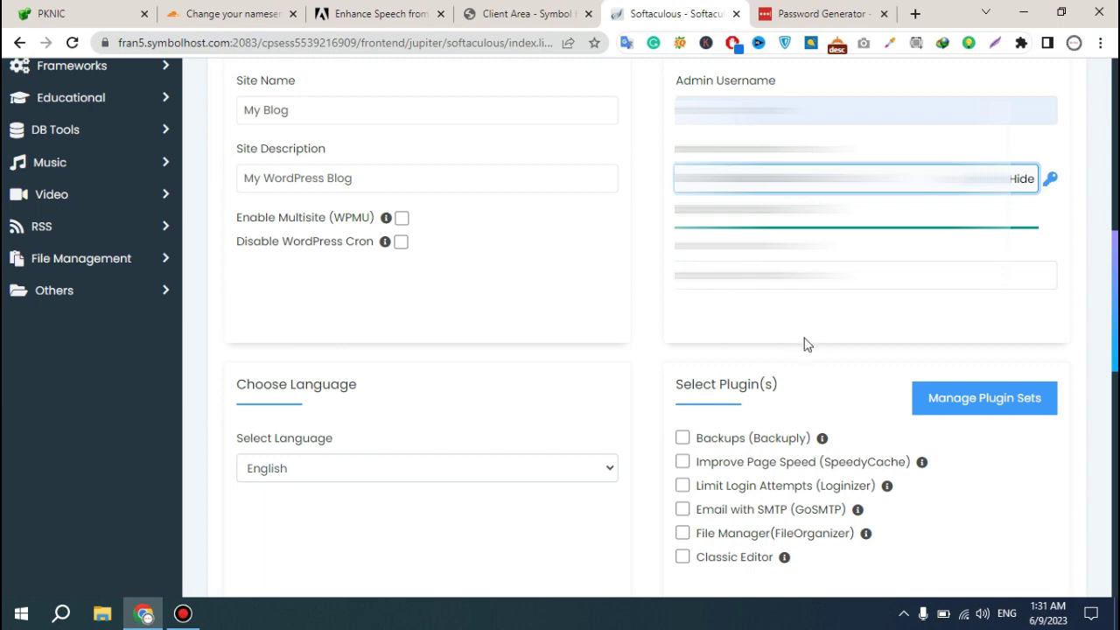
scroll(805, 342, "down", 2)
left_click(682, 395)
scroll(820, 388, "down", 10)
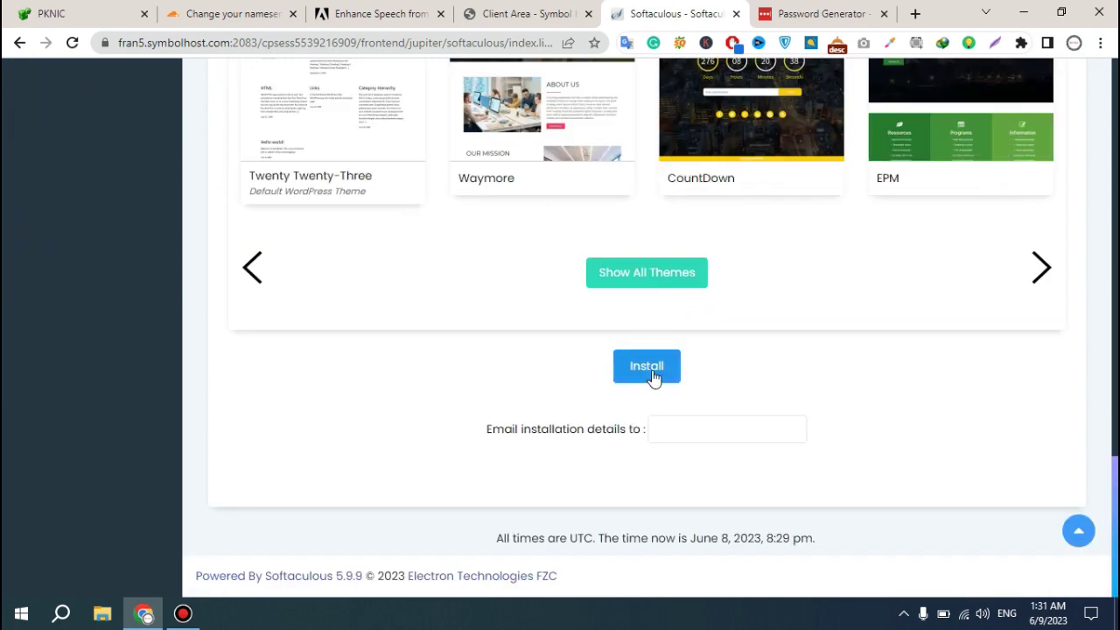
left_click(652, 370)
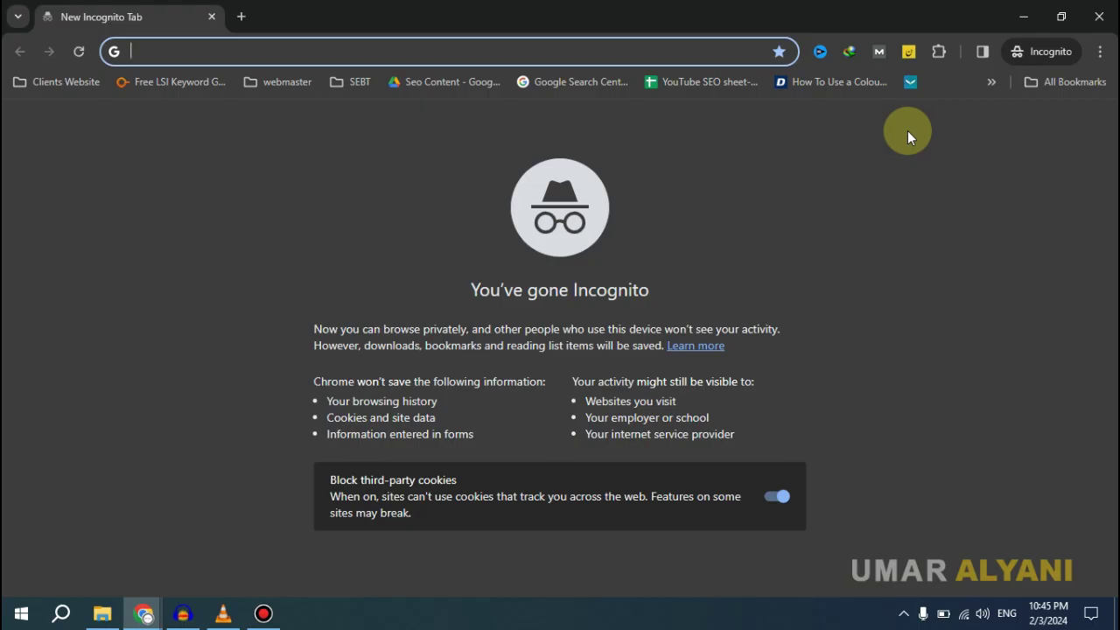
Open the WordPress admin login page at locr.pk/wp-admin in the incognito window.
type("locr.pk/")
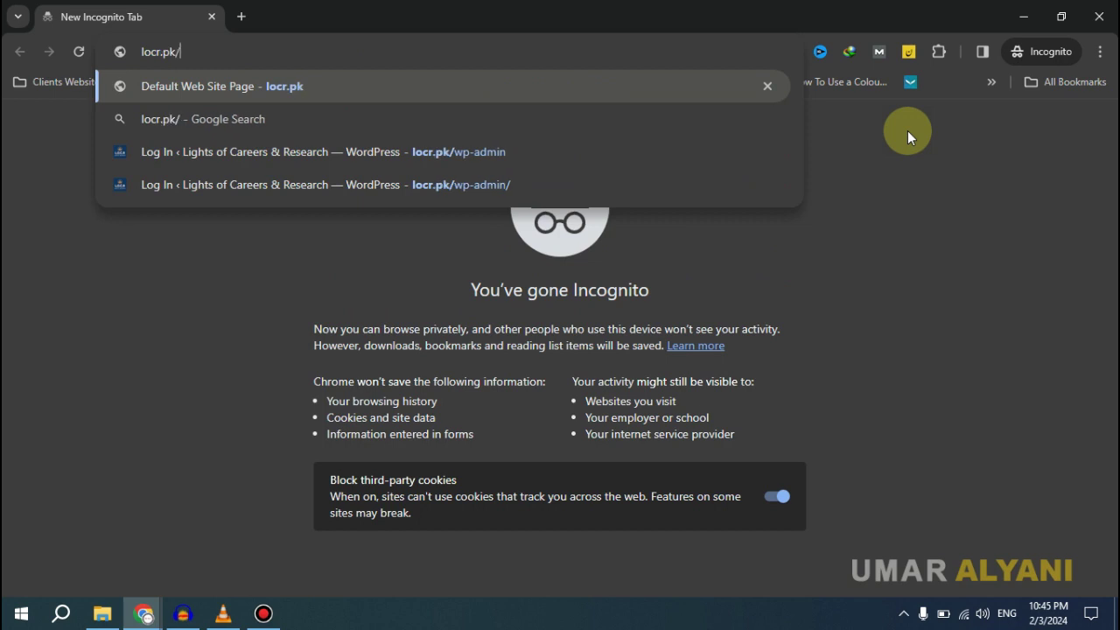
type("wp-admin")
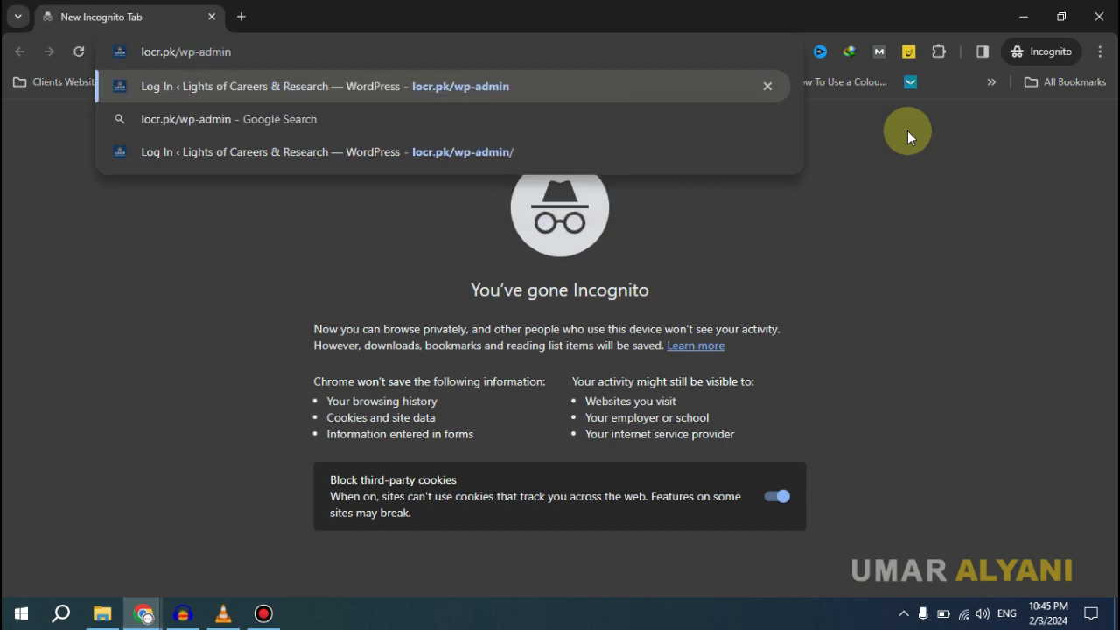
key("Return")
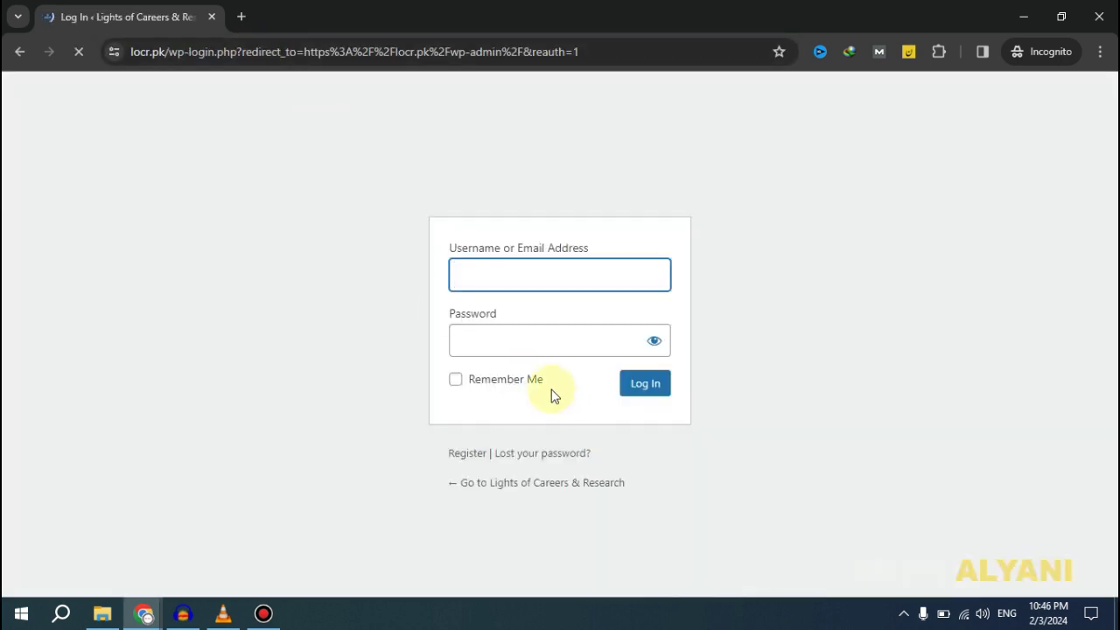